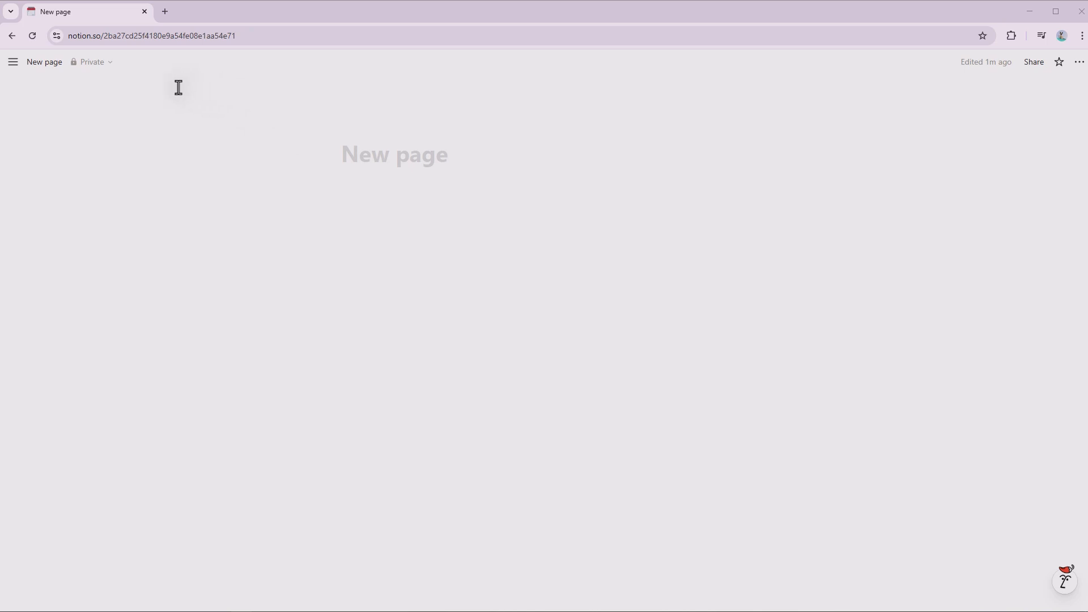
Step: Create a new private page from Home and title it Personal Hub
{"action": "left_click", "coordinate": [13, 62]}
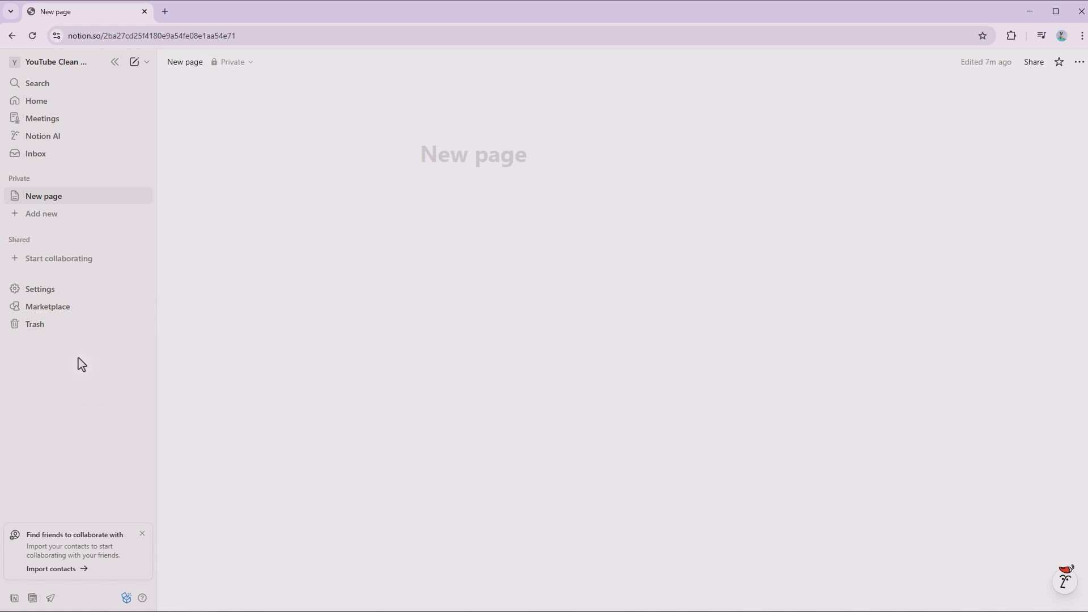
{"action": "key", "text": "ctrl+p"}
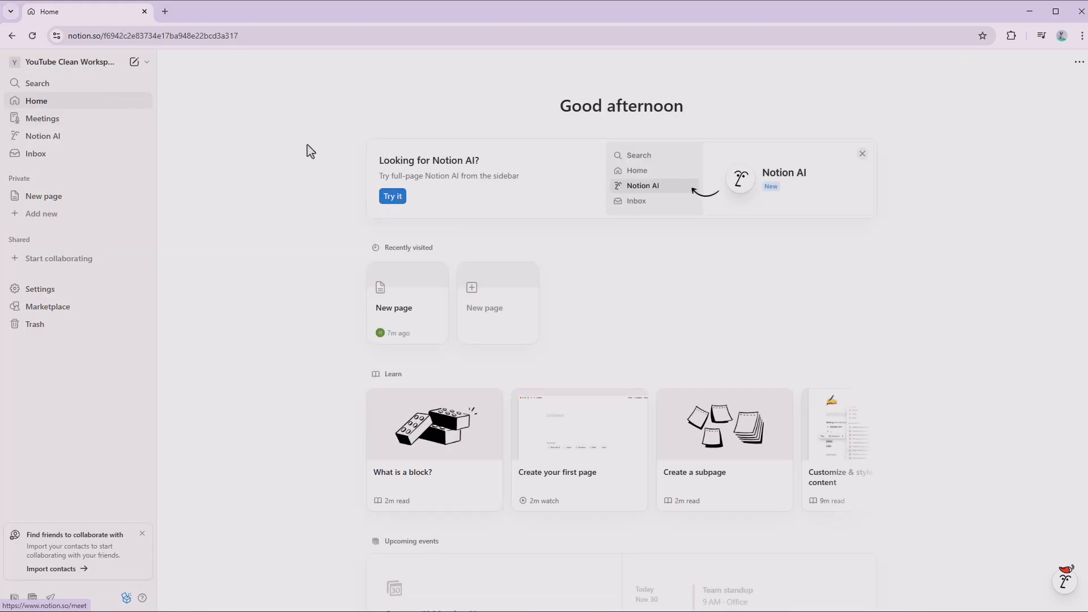
{"action": "left_click", "coordinate": [507, 307]}
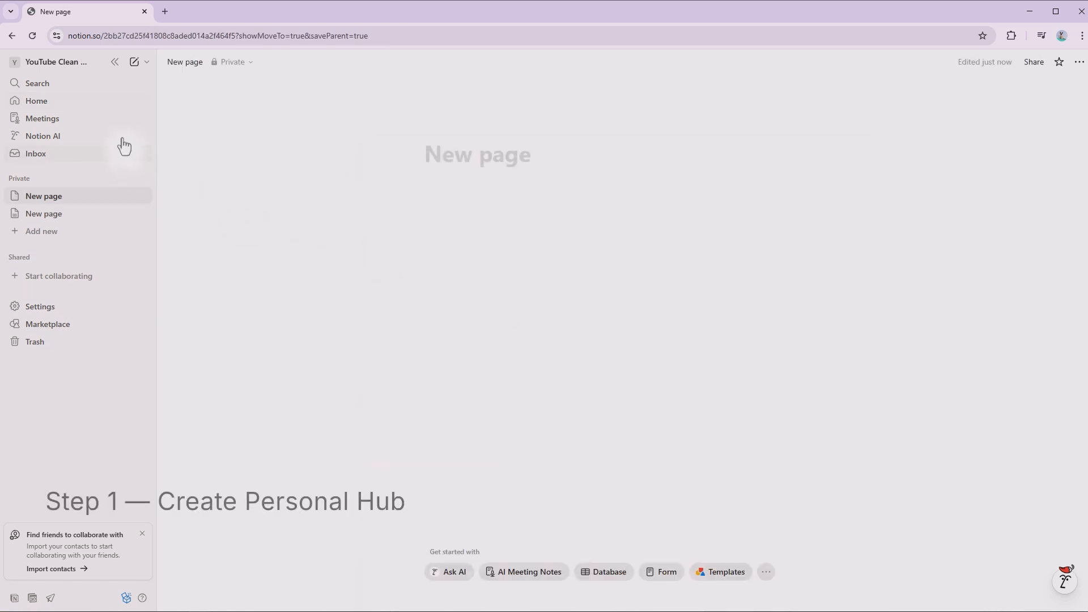
{"action": "left_click", "coordinate": [114, 63]}
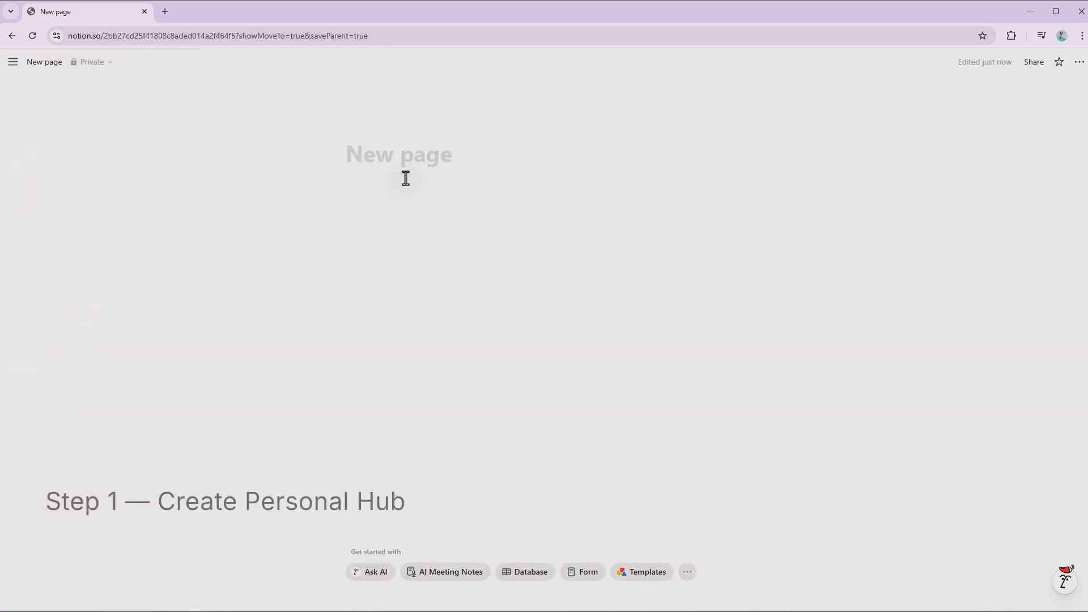
{"action": "left_click", "coordinate": [428, 161]}
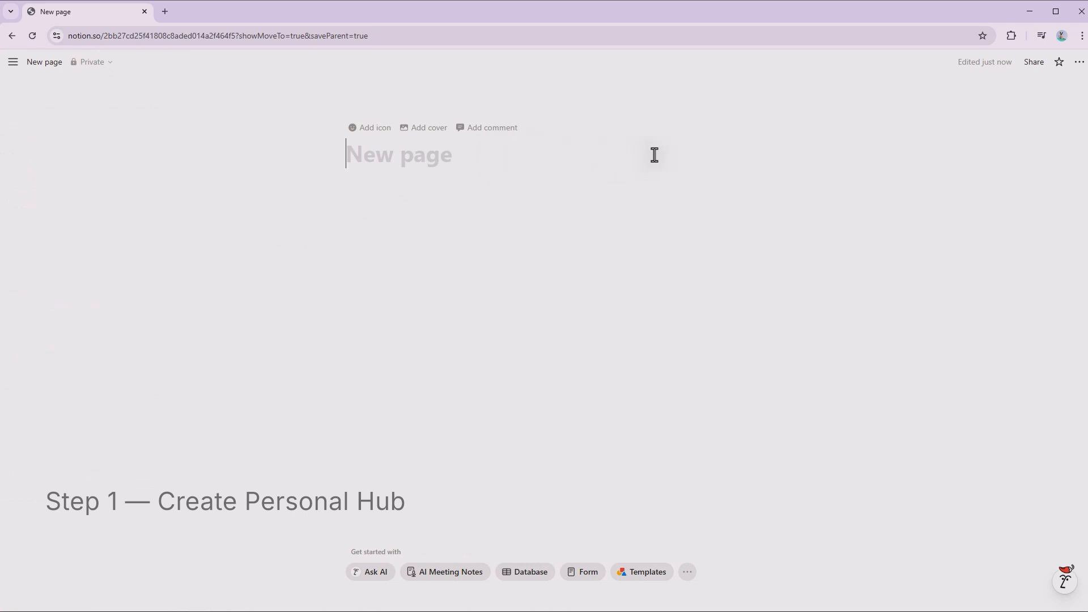
{"action": "type", "text": "Pe"}
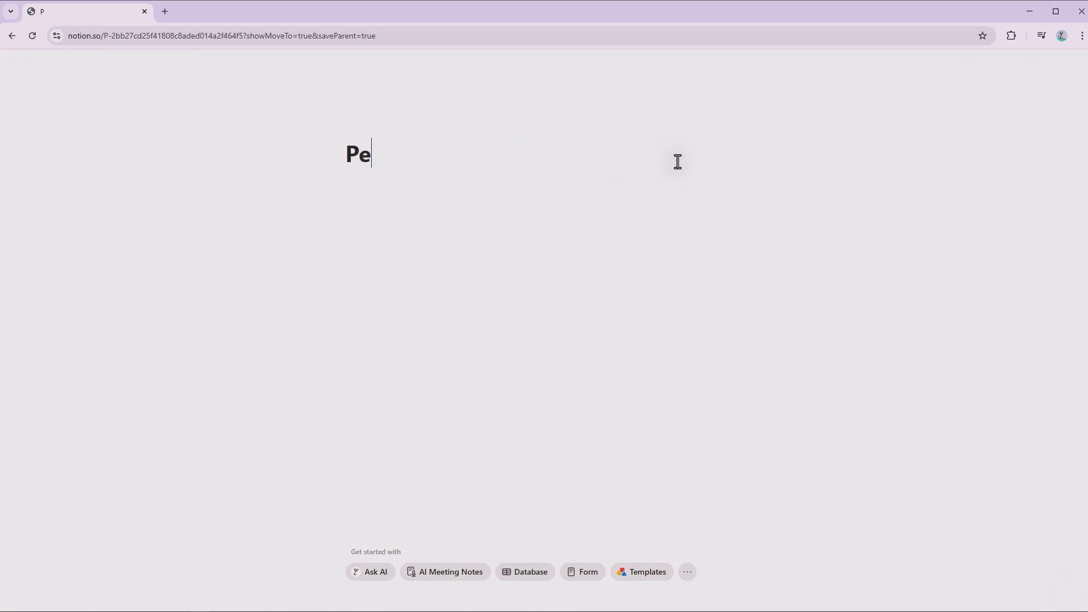
{"action": "type", "text": "rsonal Hub"}
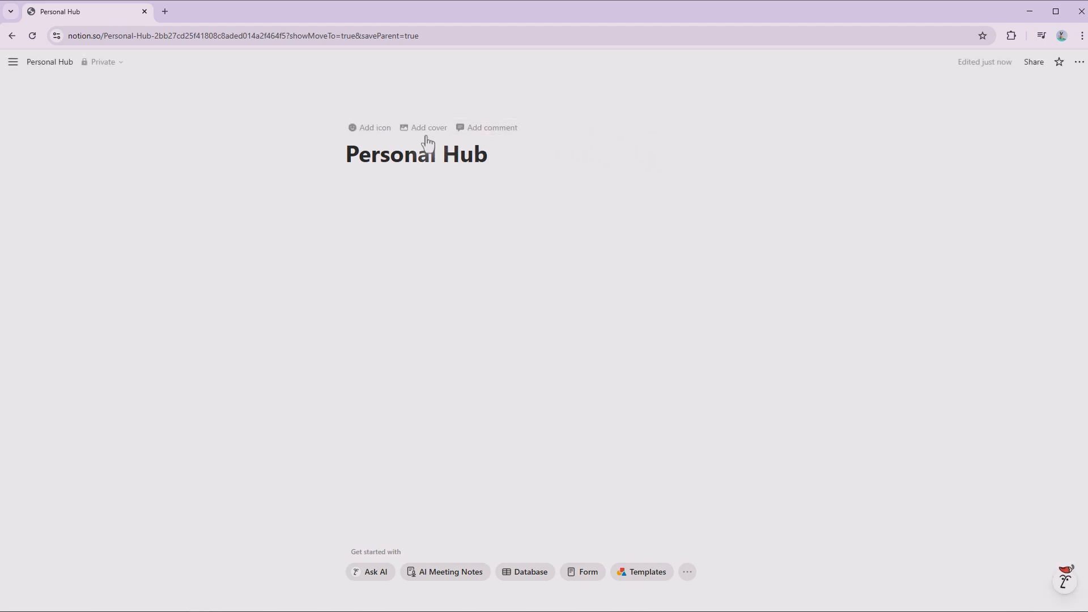
Step: Give the Personal Hub page a red heart emoji icon and a solid light peach cover from the gallery
{"action": "left_click", "coordinate": [372, 128]}
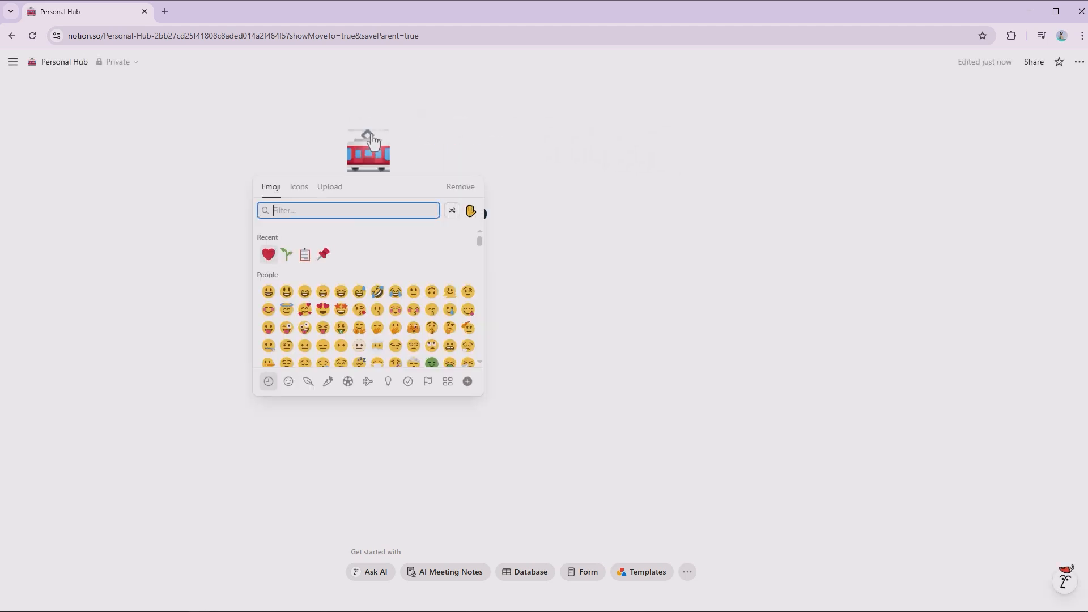
{"action": "left_click", "coordinate": [270, 259]}
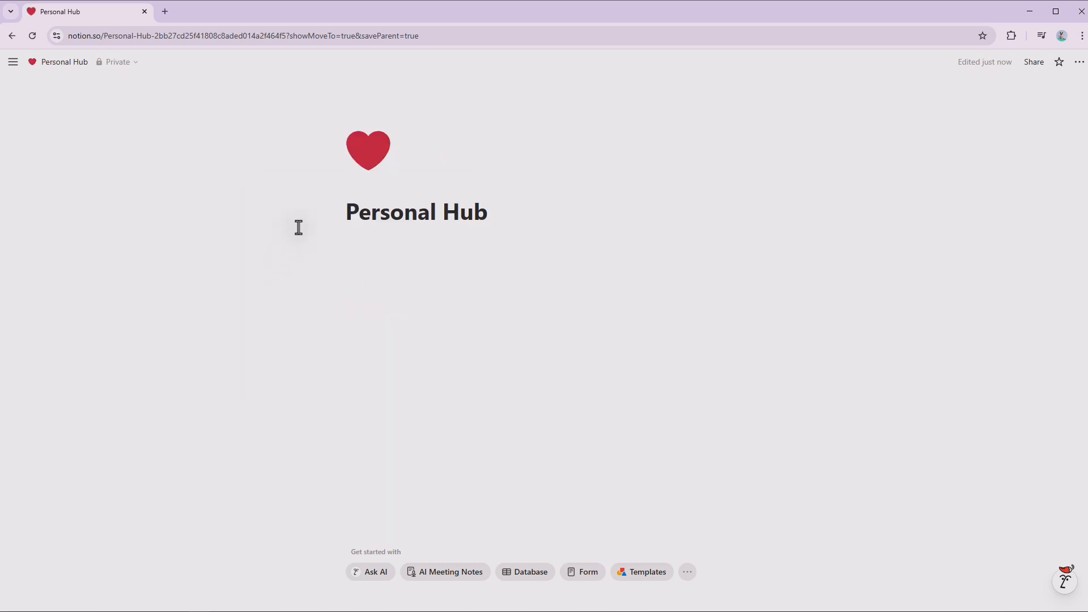
{"action": "left_click", "coordinate": [393, 199]}
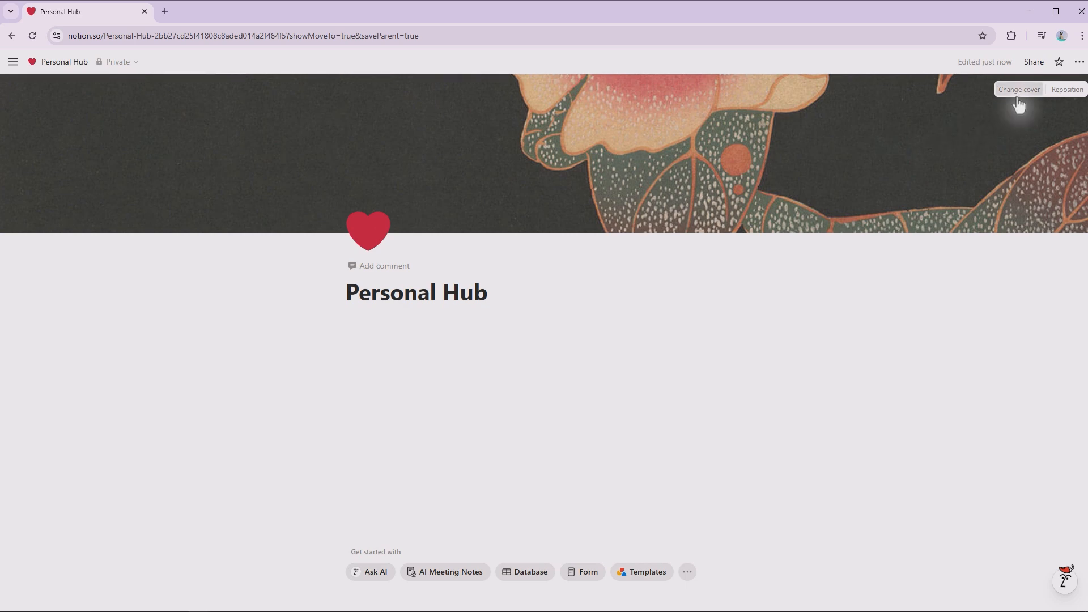
{"action": "left_click", "coordinate": [1020, 89]}
{"action": "left_click", "coordinate": [1033, 178]}
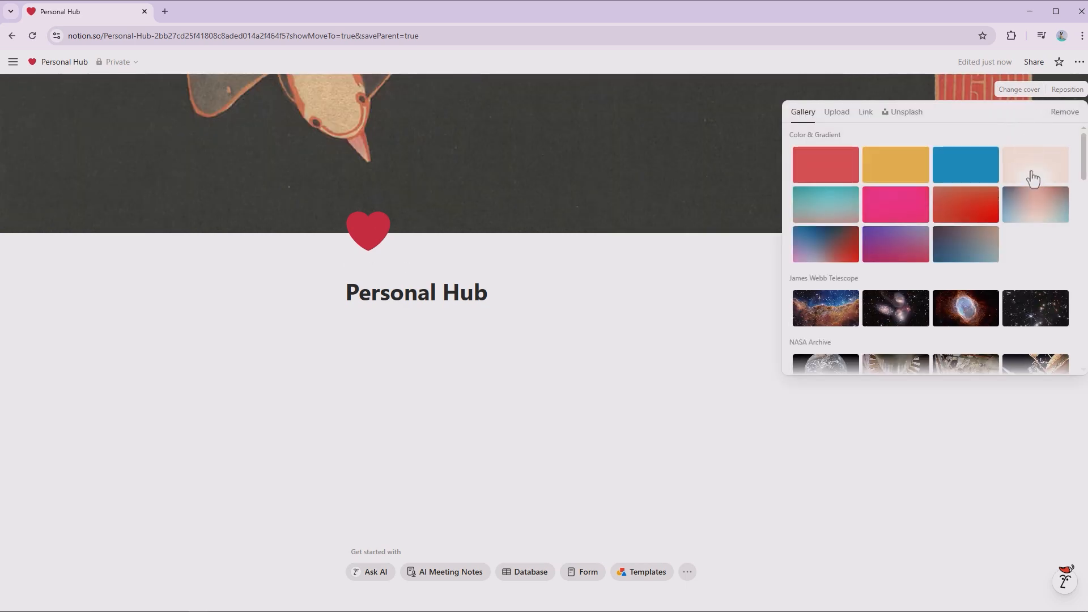
{"action": "left_click", "coordinate": [715, 285]}
Step: Examine the block types available for insertion in the page body, from the suggested blocks through Link to page
{"action": "left_click", "coordinate": [671, 316]}
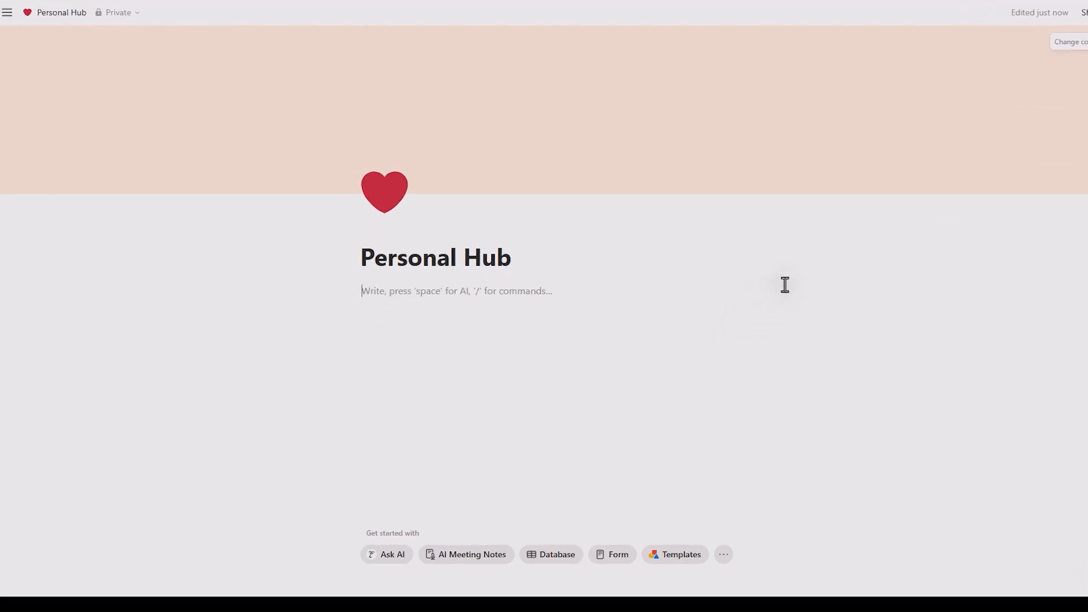
{"action": "type", "text": "/"}
{"action": "key", "text": "Down"}
{"action": "key", "text": "Down"}
{"action": "key", "text": "Down"}
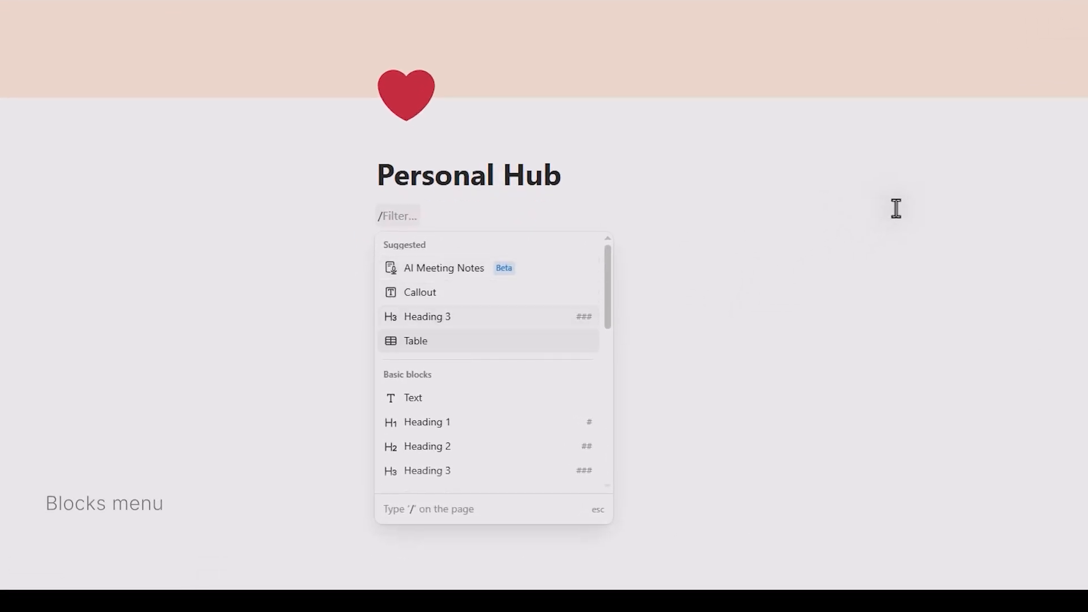
{"action": "key", "text": "Down"}
{"action": "key", "text": "Down"}
{"action": "key", "text": "Down"}
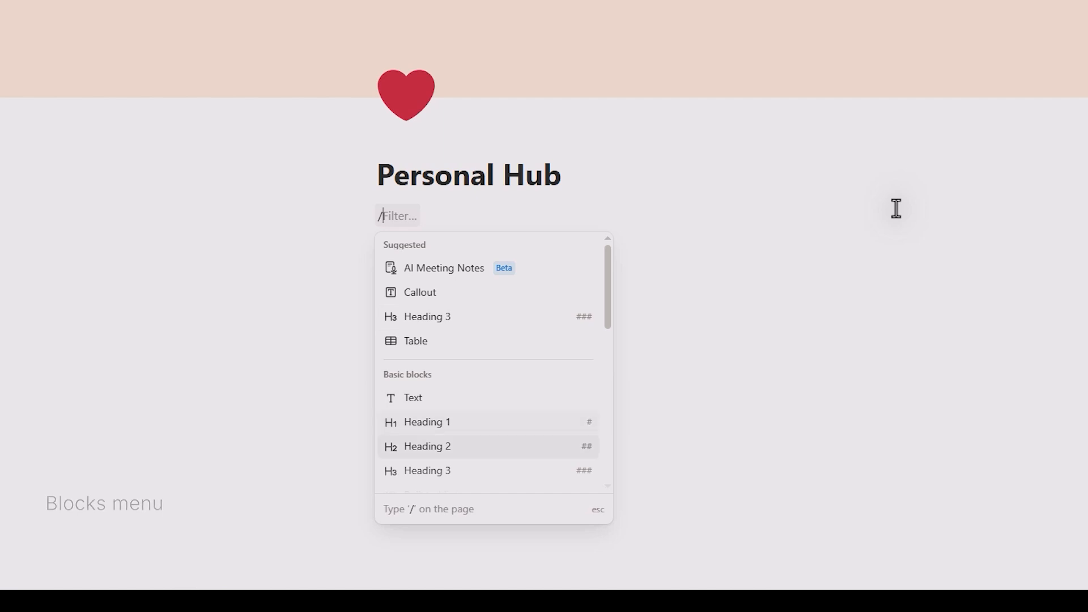
{"action": "key", "text": "Down"}
{"action": "key", "text": "Down"}
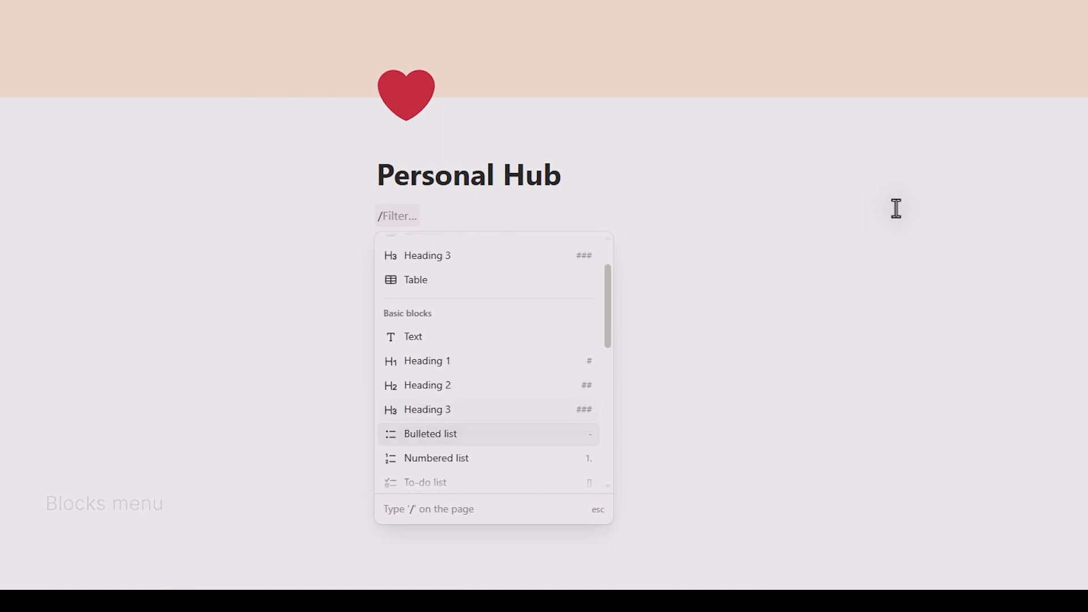
{"action": "key", "text": "Down"}
{"action": "key", "text": "Down"}
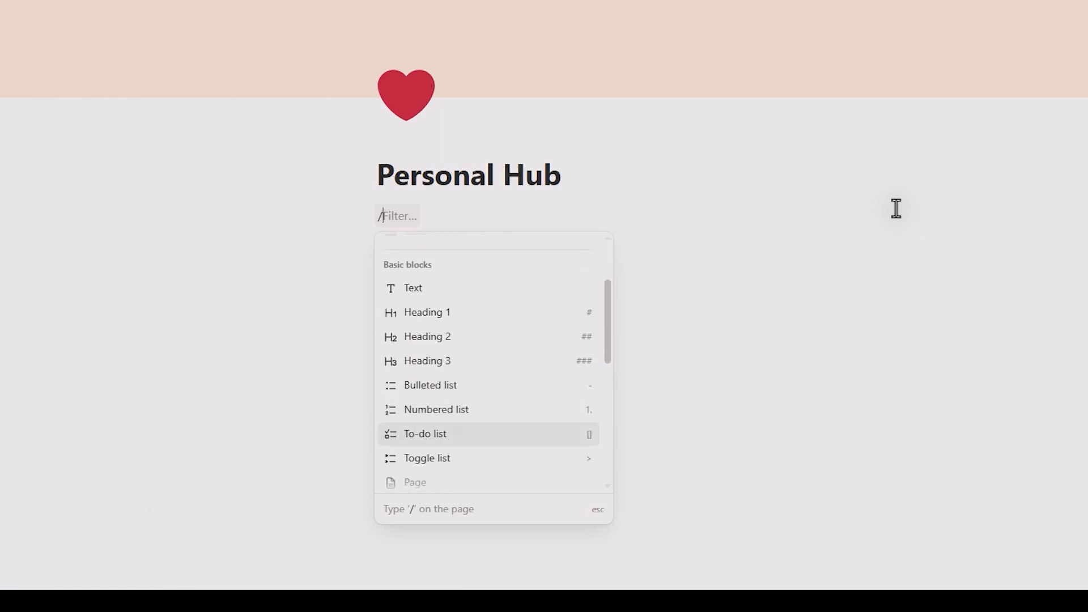
{"action": "key", "text": "Down"}
{"action": "key", "text": "Down"}
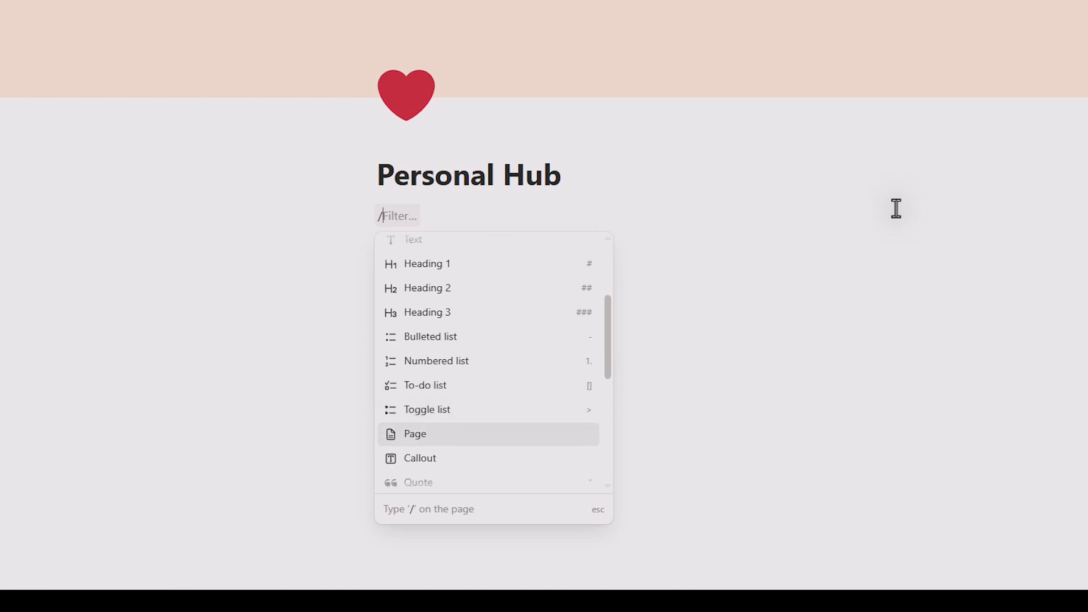
{"action": "key", "text": "Down"}
{"action": "key", "text": "Down"}
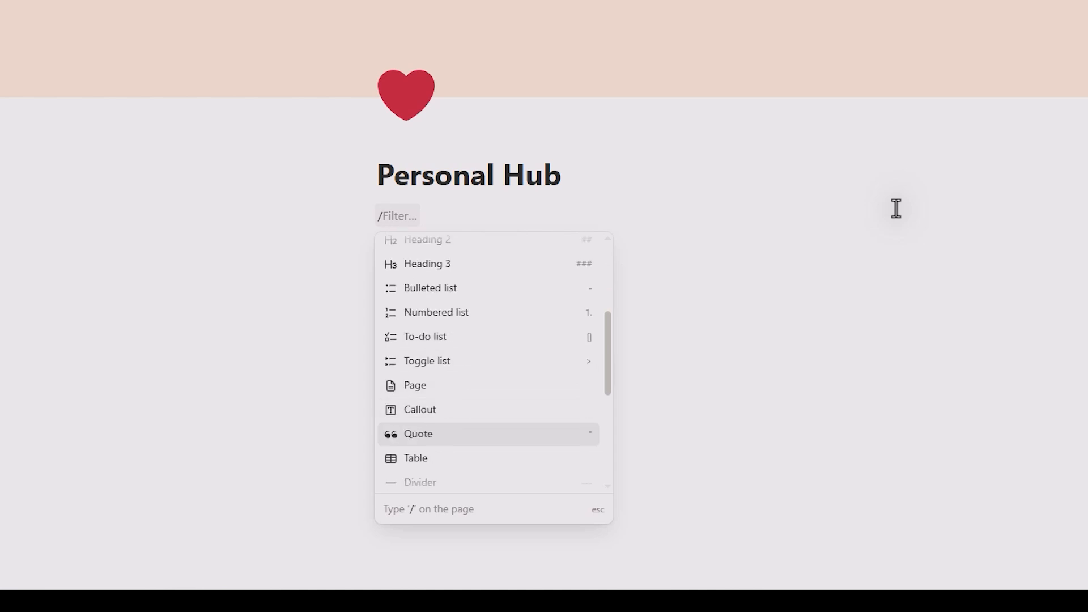
{"action": "key", "text": "Down"}
{"action": "key", "text": "Down"}
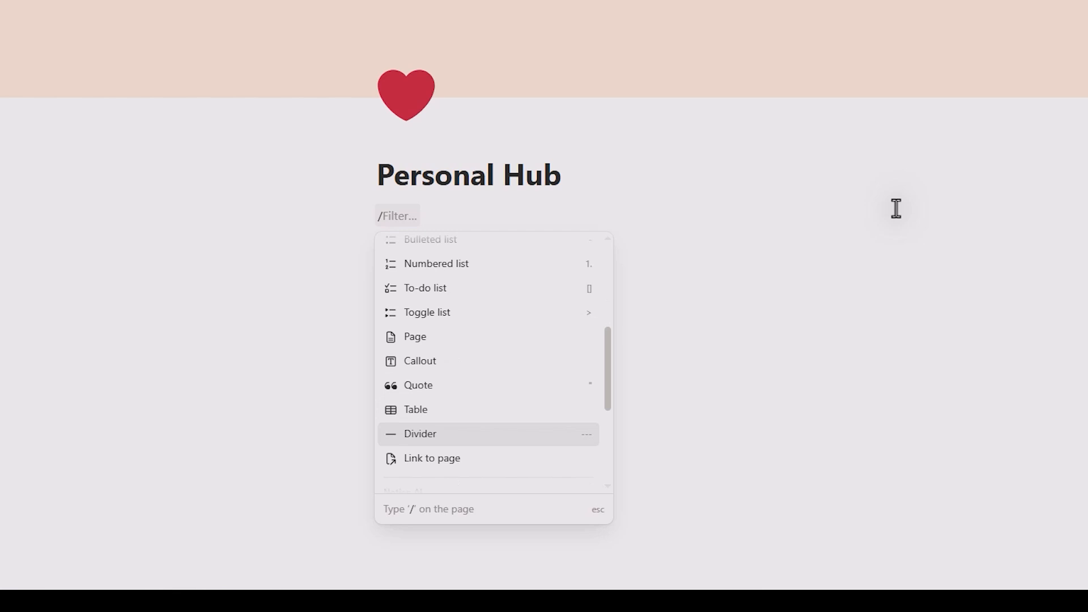
{"action": "key", "text": "Down"}
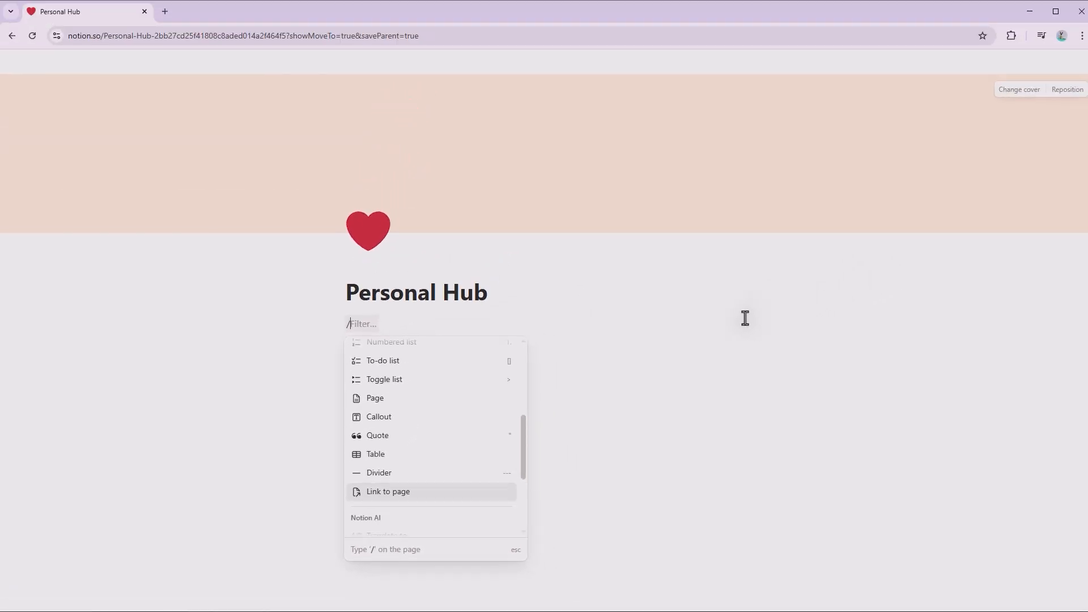
Step: Insert a Heading 1 block reading Today below the page title
{"action": "type", "text": "he"}
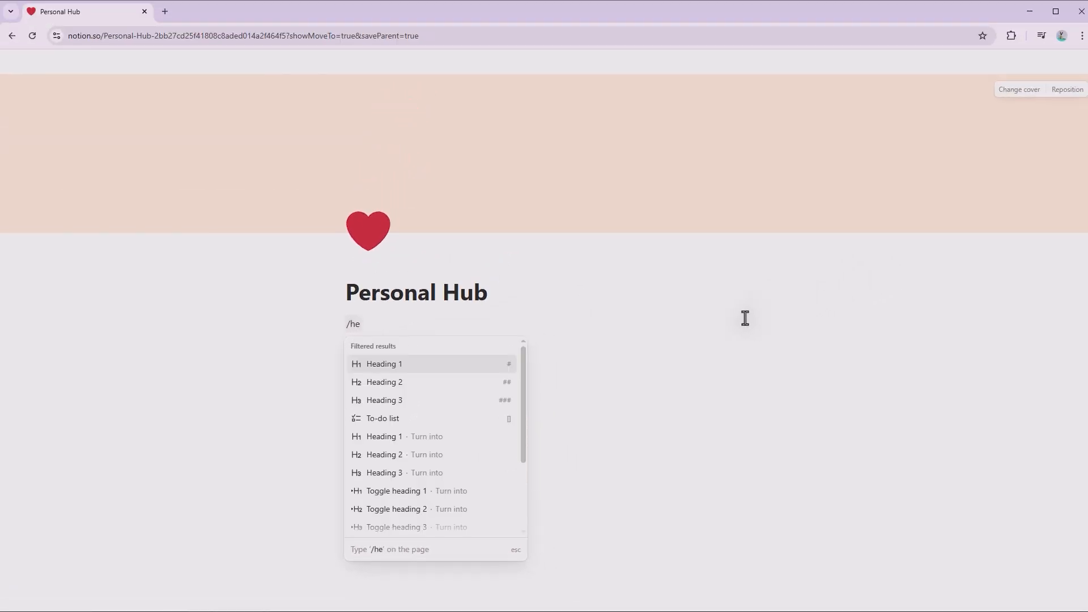
{"action": "key", "text": "Return"}
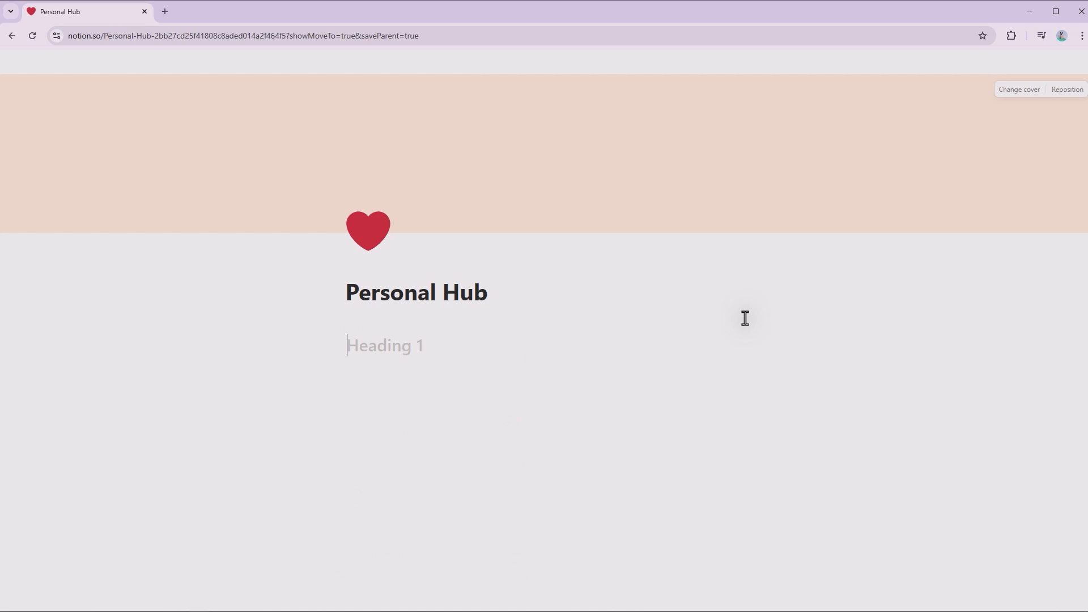
{"action": "type", "text": "Today"}
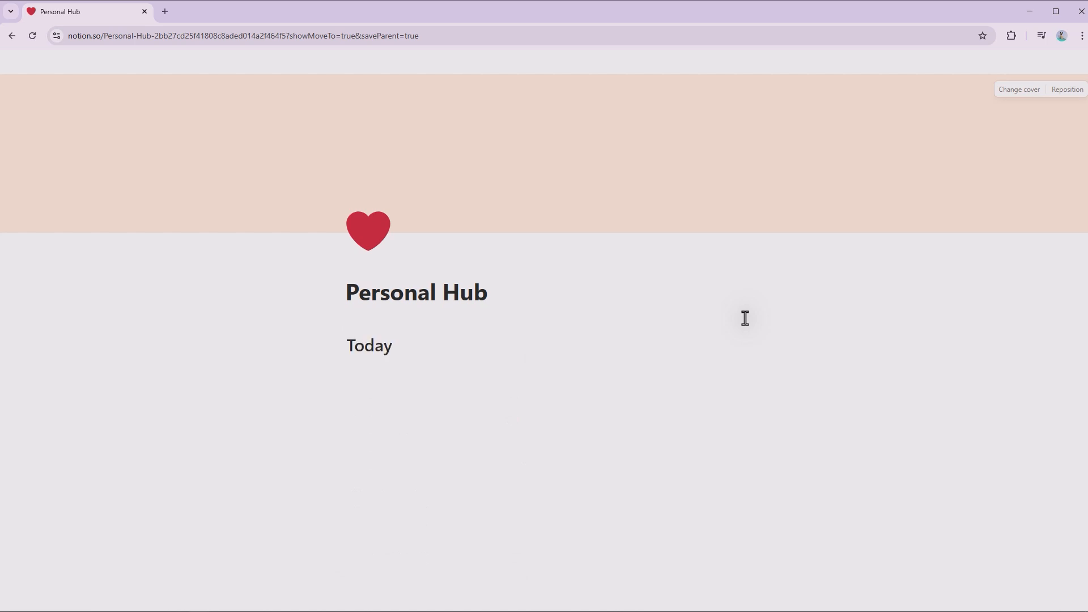
Step: Add a to-do list under Today with the items Write script, Review notes and Plan tomorrow
{"action": "key", "text": "Return"}
{"action": "type", "text": "/"}
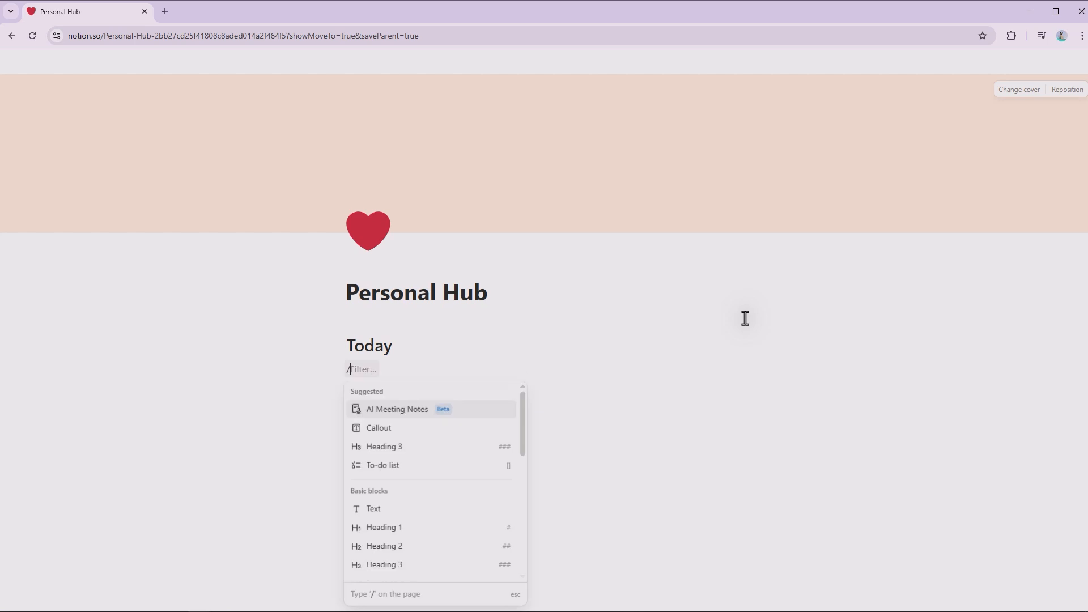
{"action": "type", "text": "to"}
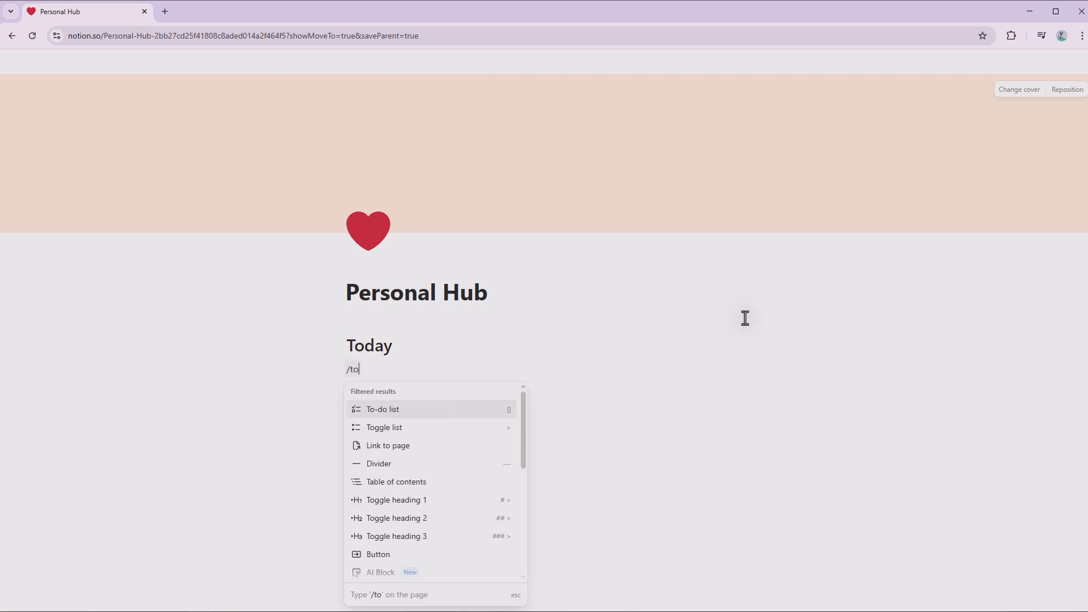
{"action": "key", "text": "Return"}
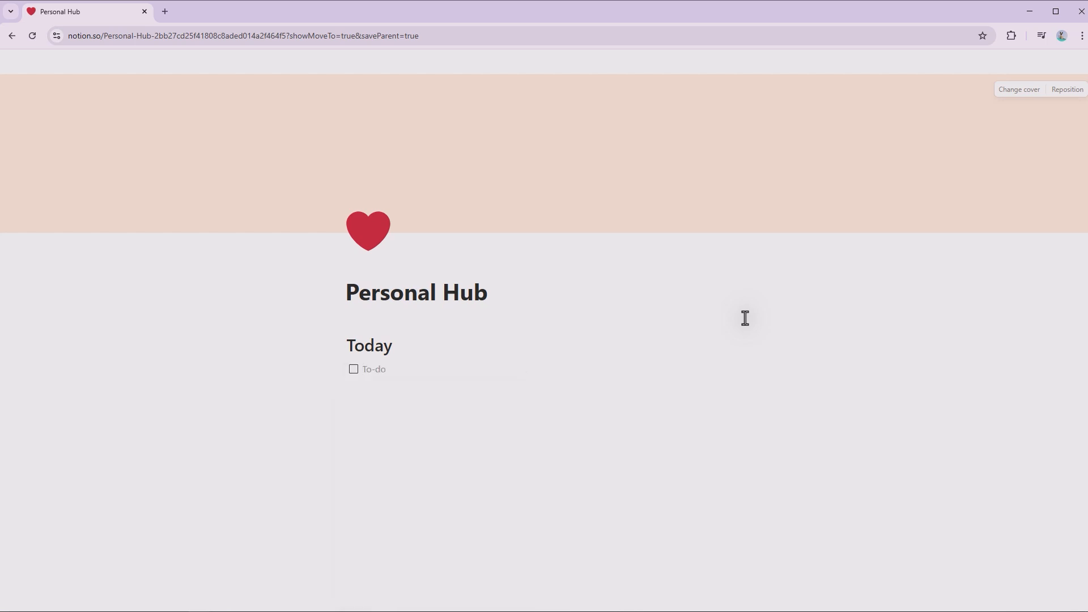
{"action": "type", "text": "Write script"}
{"action": "key", "text": "Return"}
{"action": "type", "text": "Review notes"}
{"action": "key", "text": "Return"}
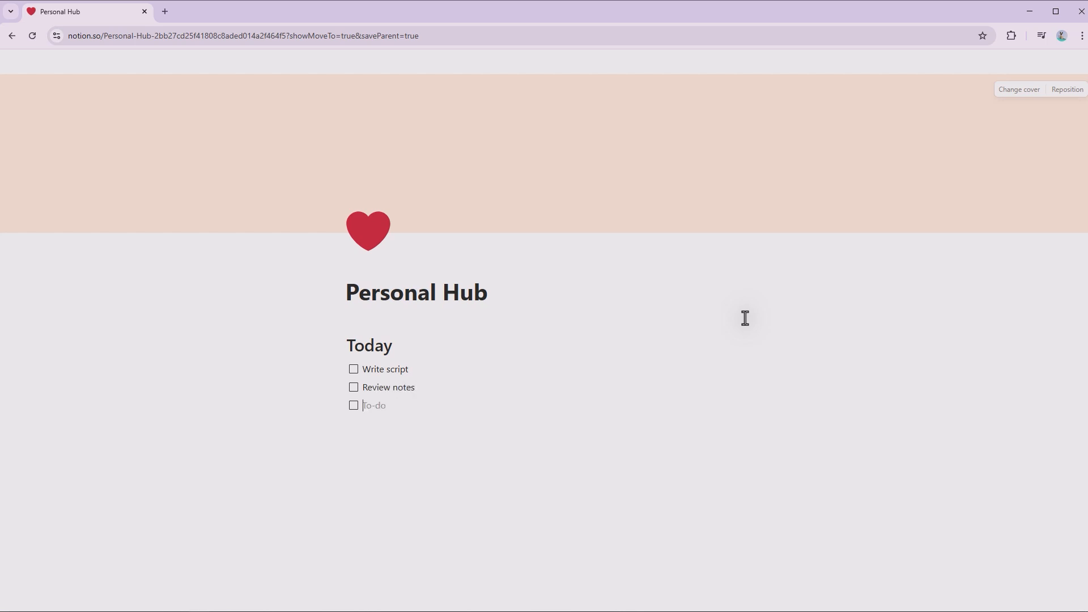
{"action": "type", "text": "Plan tomorrow"}
{"action": "key", "text": "Return"}
{"action": "key", "text": "Return"}
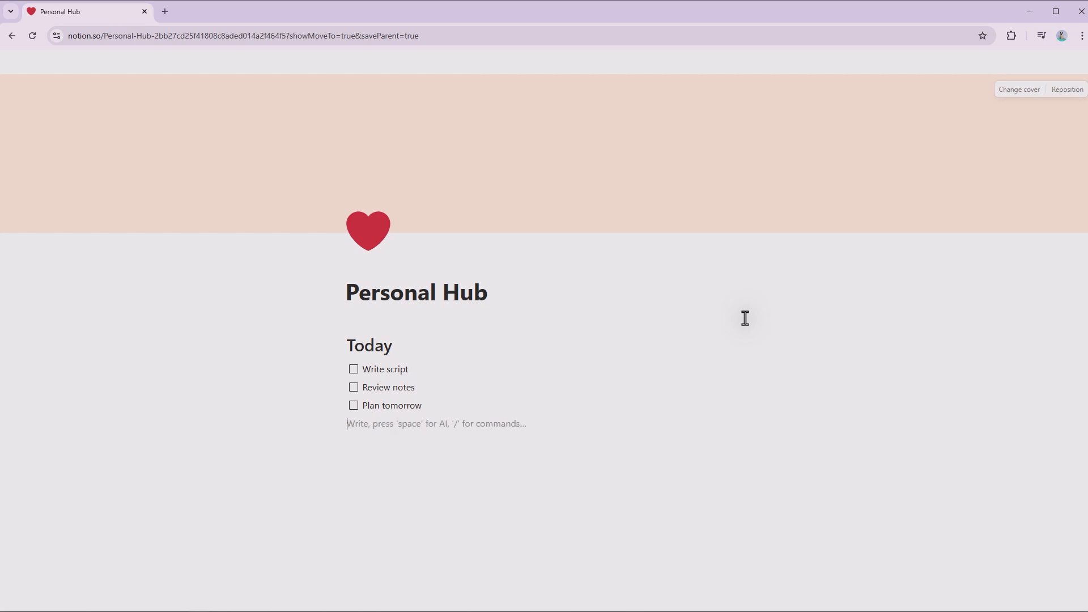
Step: Add a Heading 1 reading Weekly Goals below the to-do list
{"action": "type", "text": "#"}
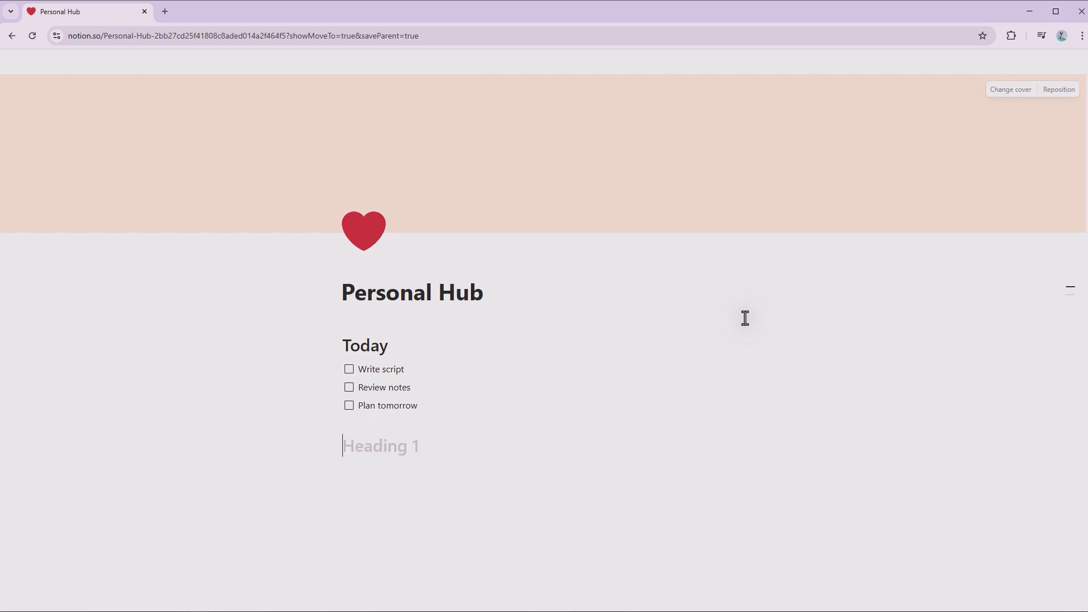
{"action": "type", "text": " Weekl"}
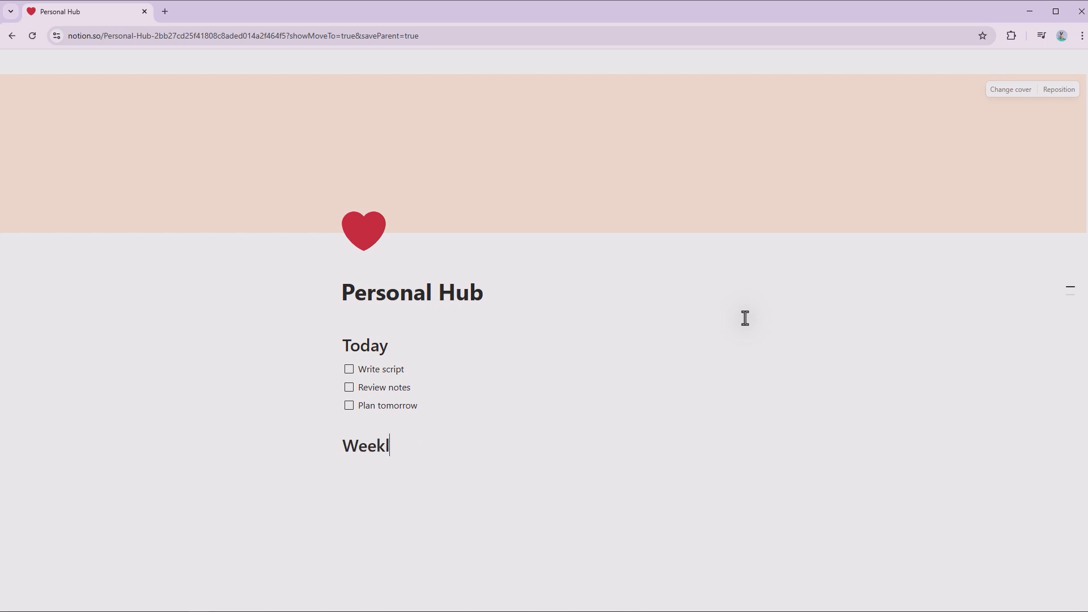
{"action": "type", "text": "y Goals"}
{"action": "key", "text": "Return"}
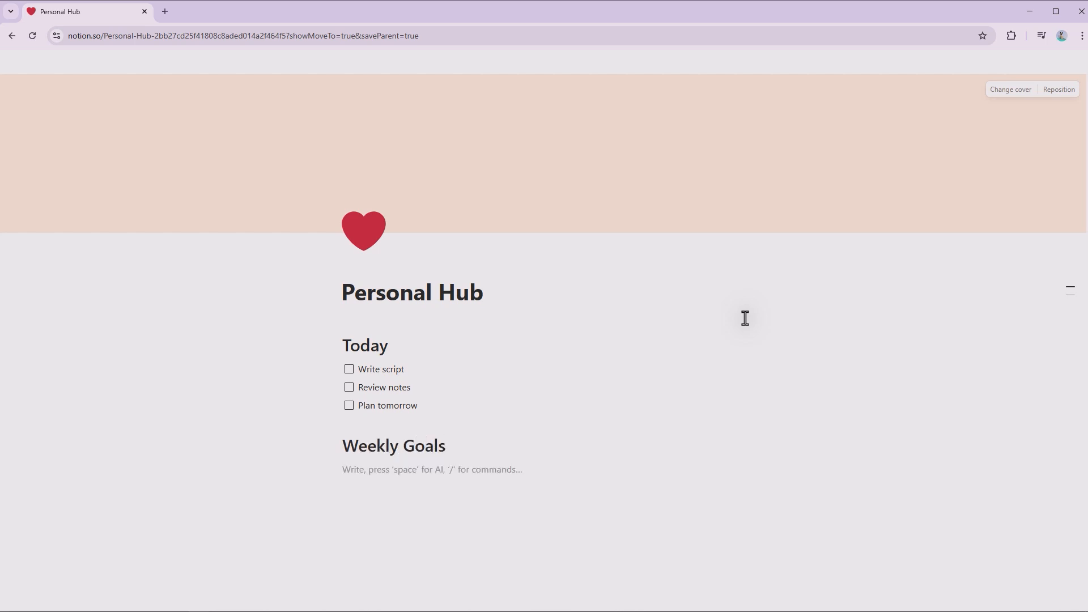
Step: Insert a simple table with three columns and three rows under Weekly Goals and select its first cell
{"action": "type", "text": "/"}
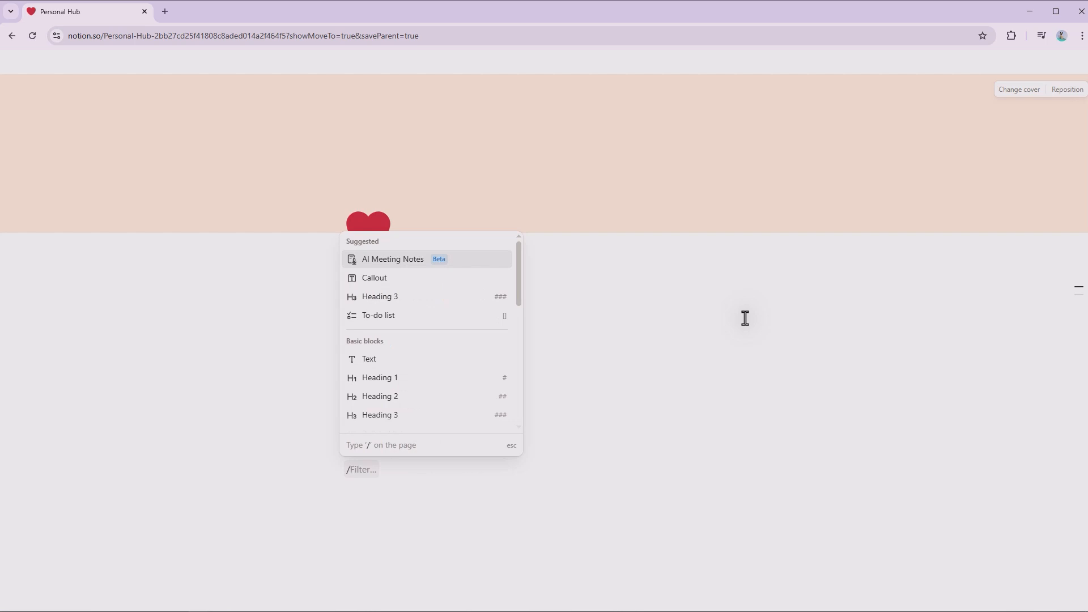
{"action": "type", "text": "tab"}
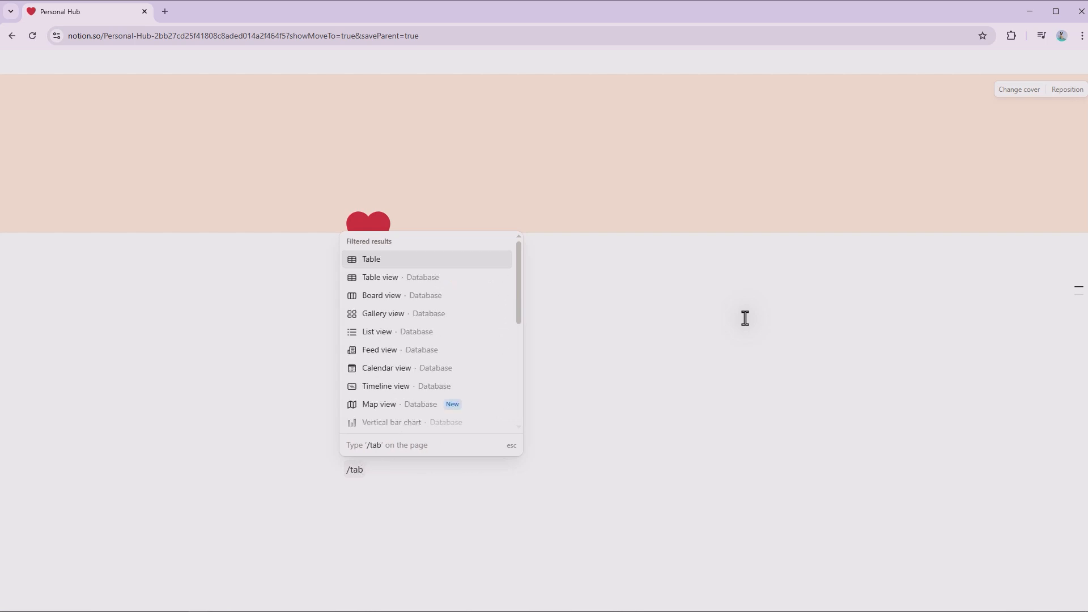
{"action": "key", "text": "Return"}
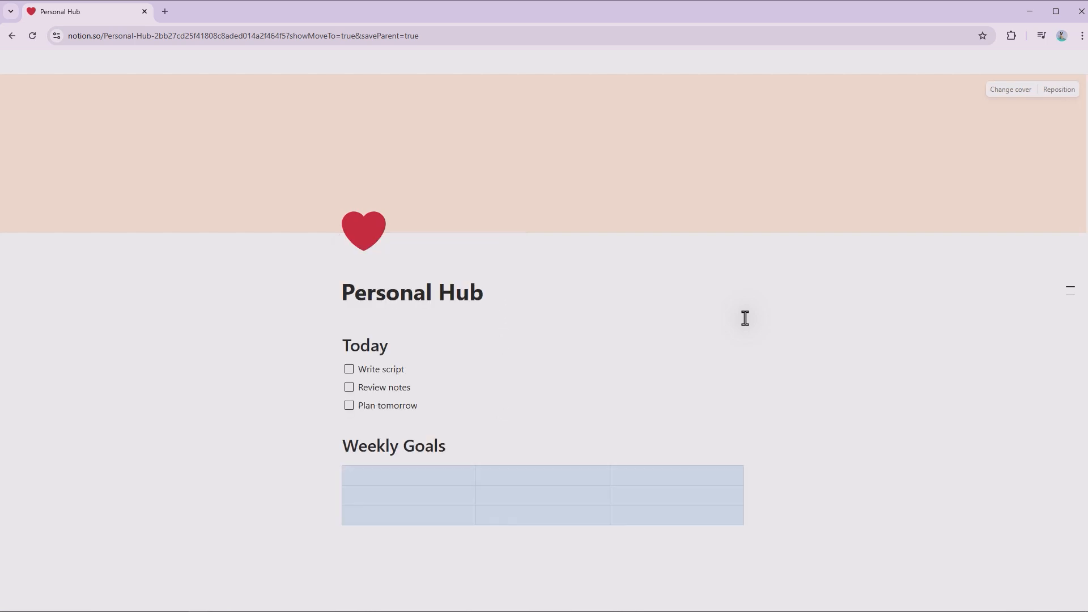
{"action": "left_click", "coordinate": [450, 478]}
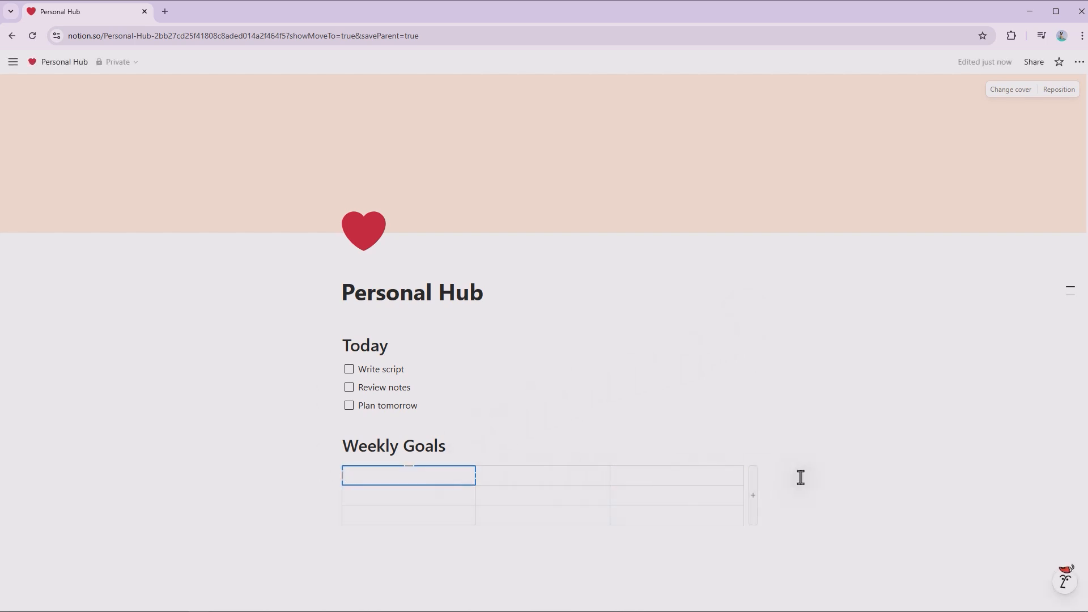
Step: Fill the first row of the Weekly Goals table with the column labels Goal, Status and Notes
{"action": "type", "text": "Goal"}
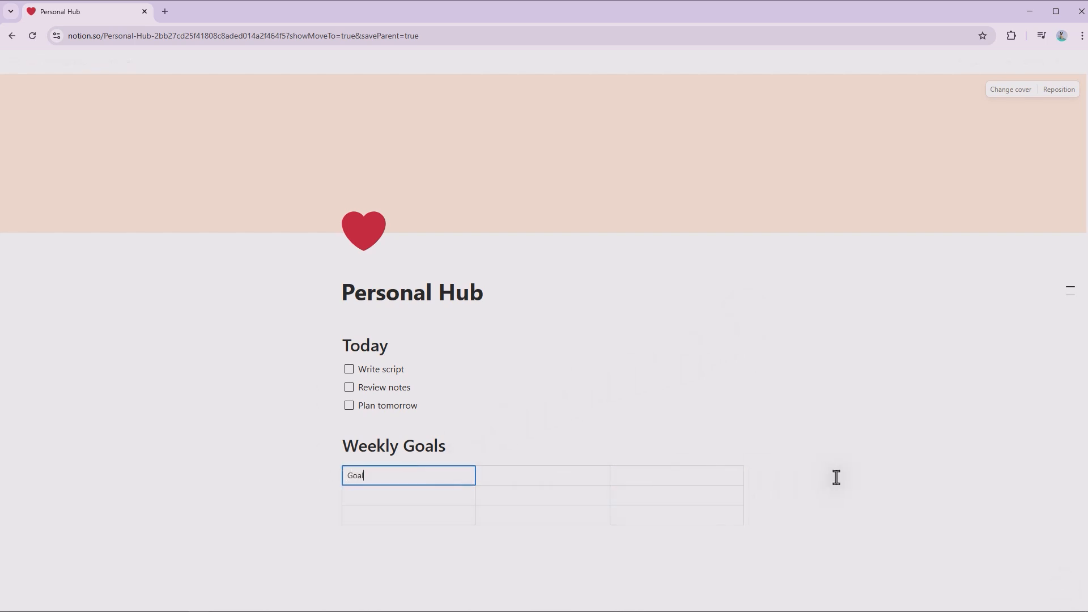
{"action": "key", "text": "Tab"}
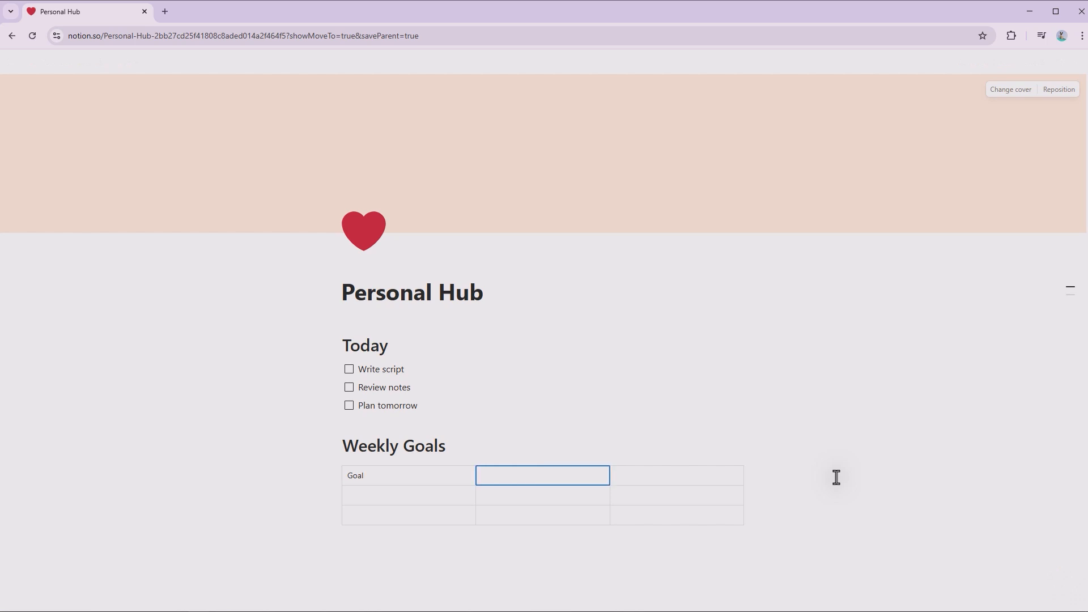
{"action": "type", "text": "Status"}
{"action": "key", "text": "Tab"}
{"action": "type", "text": "Notes"}
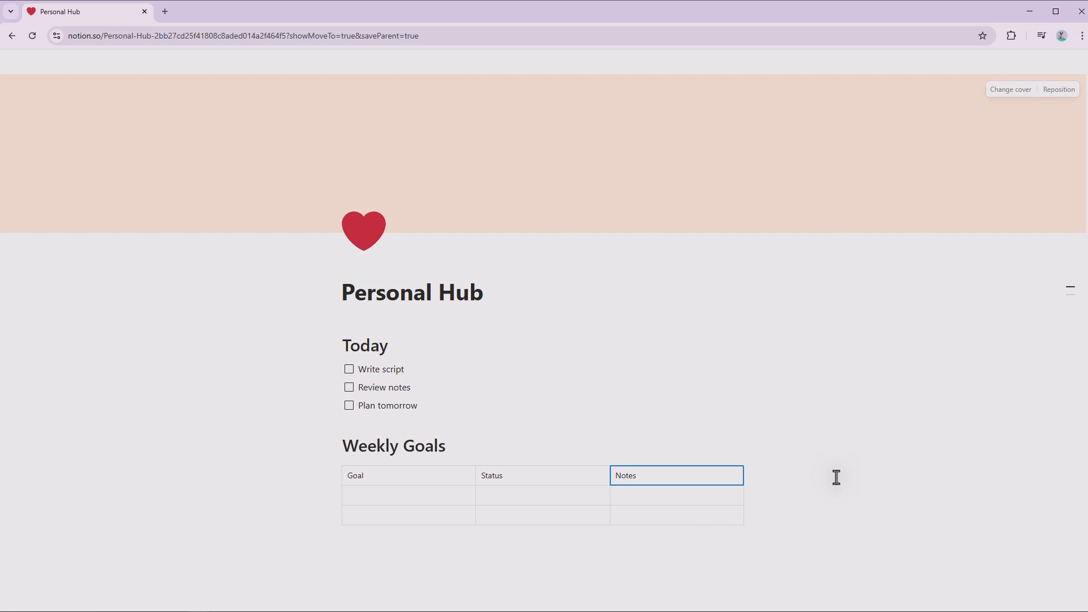
Step: Insert an inline database below the Weekly Goals table and title it Task Tracker
{"action": "left_click", "coordinate": [740, 542]}
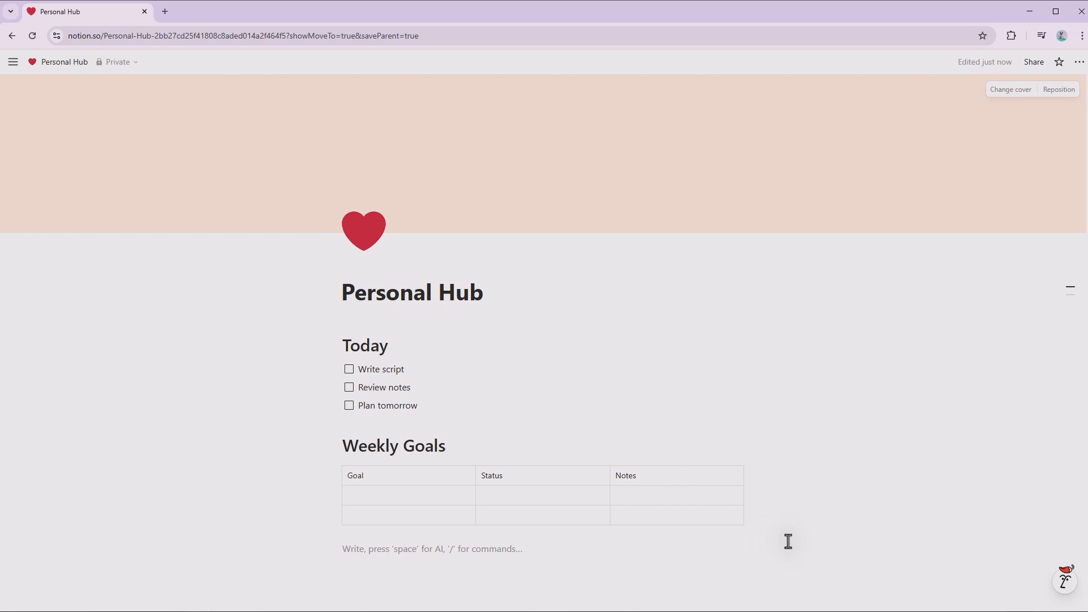
{"action": "type", "text": "/dat"}
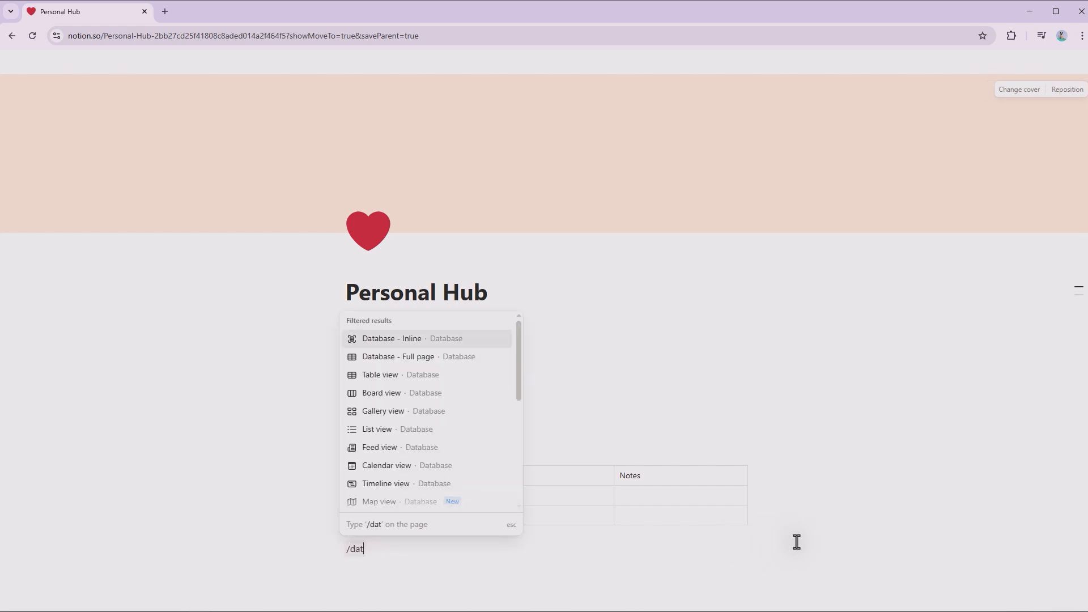
{"action": "key", "text": "Return"}
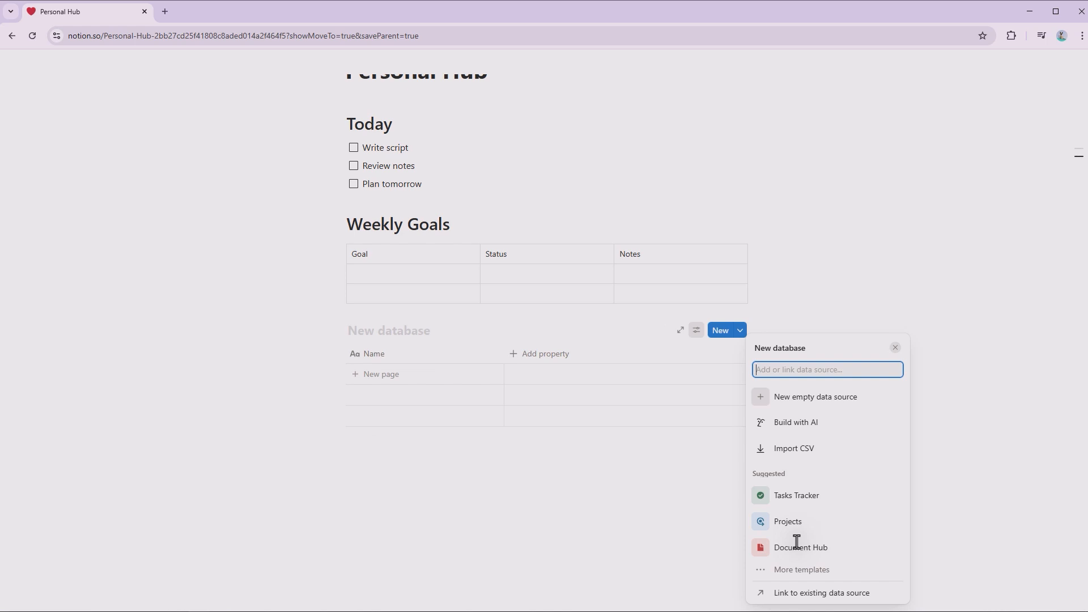
{"action": "left_click", "coordinate": [895, 349]}
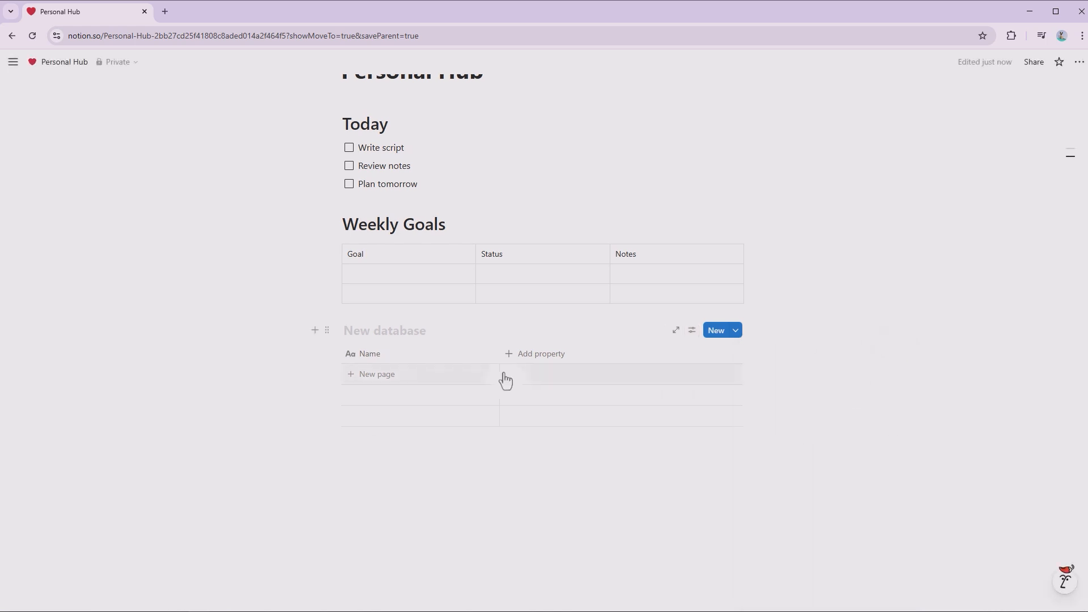
{"action": "left_click", "coordinate": [399, 326]}
{"action": "type", "text": "Task"}
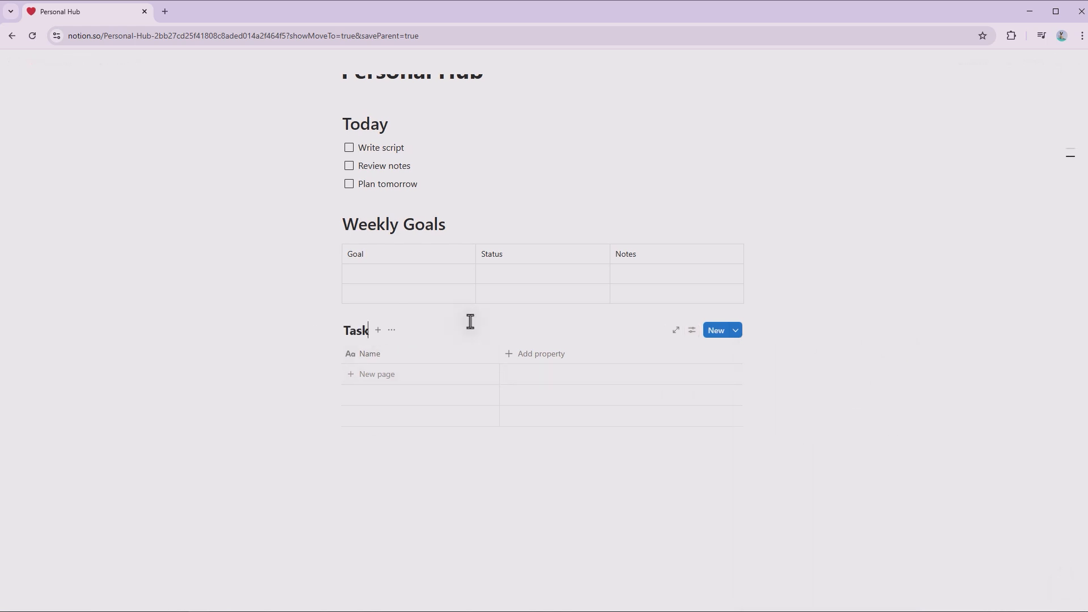
{"action": "type", "text": " Tracker"}
Step: Rename the Name property of the Task Tracker database to Task
{"action": "left_click", "coordinate": [473, 357]}
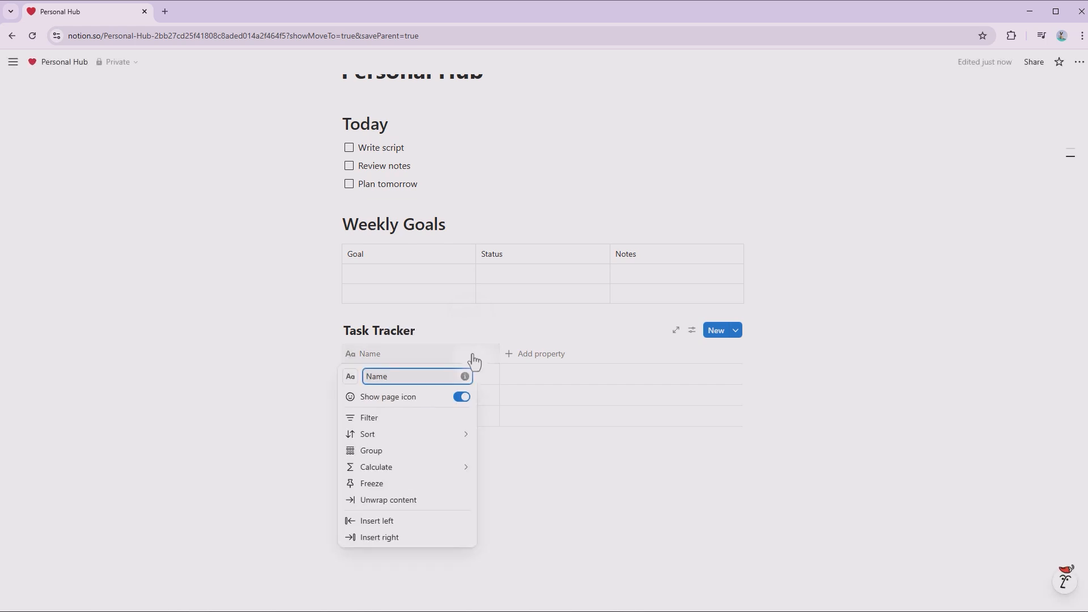
{"action": "key", "text": "ctrl+a"}
{"action": "type", "text": "Task"}
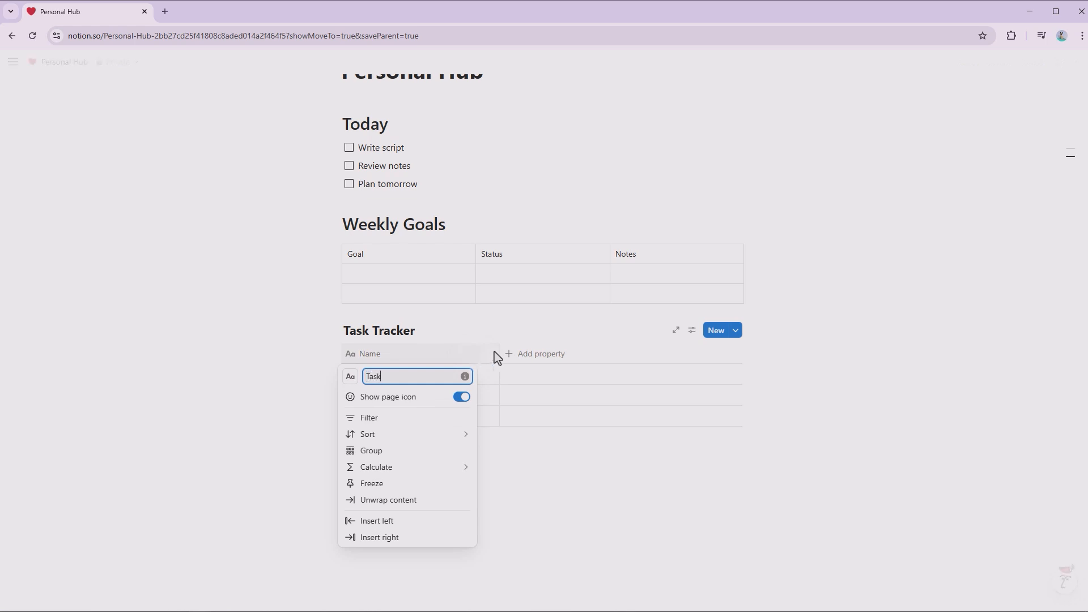
{"action": "left_click", "coordinate": [512, 360]}
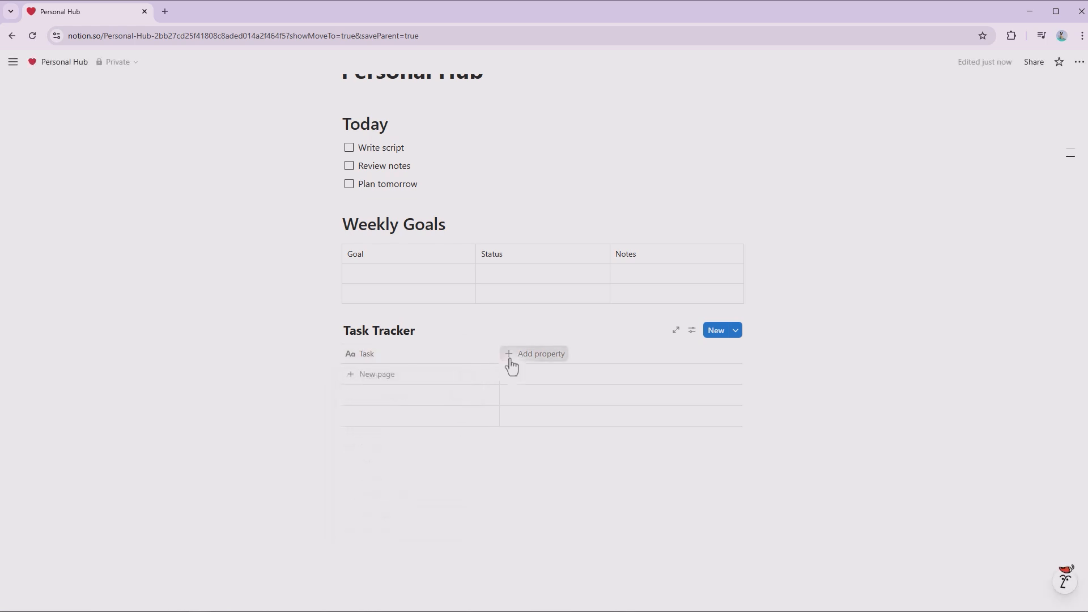
Step: Add a Status property and the suggested Due Date property to the Task Tracker database
{"action": "left_click", "coordinate": [510, 358]}
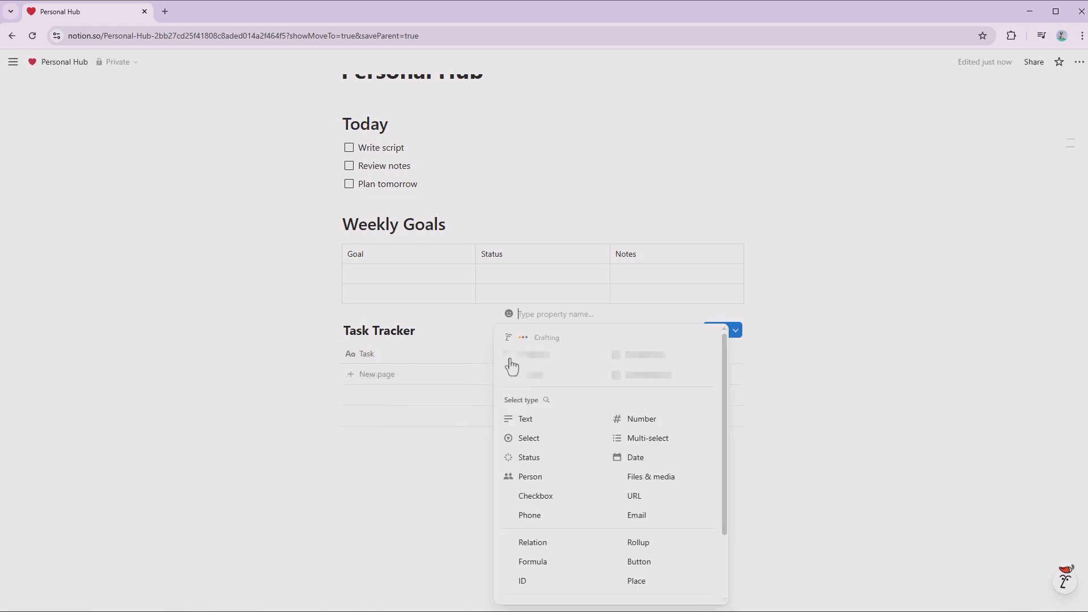
{"action": "left_click", "coordinate": [573, 461]}
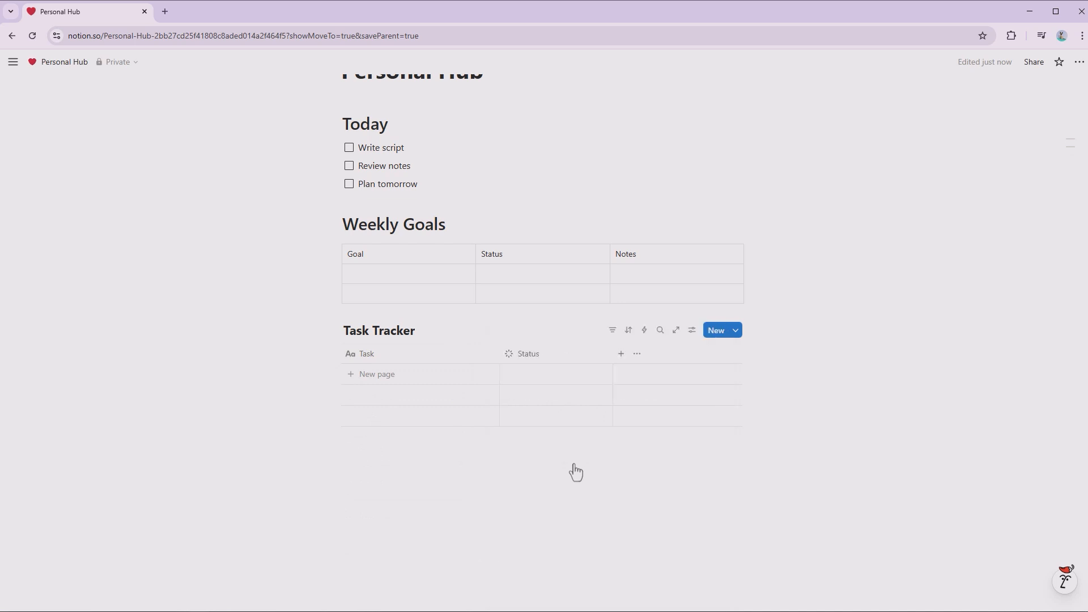
{"action": "left_click", "coordinate": [621, 354]}
{"action": "left_click", "coordinate": [690, 357]}
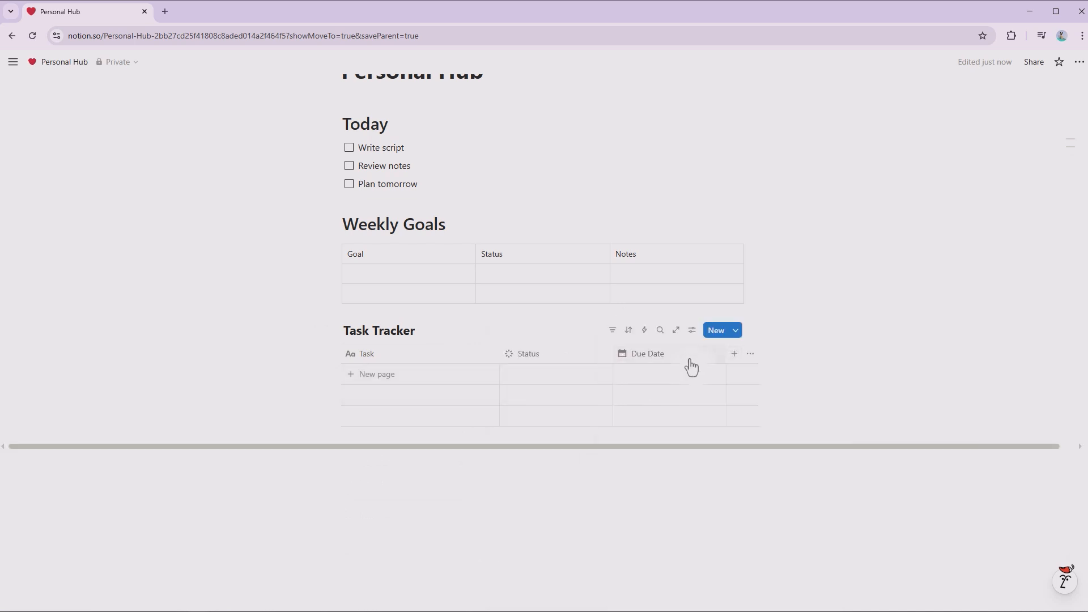
Step: Add a Multi-select property to the Task Tracker database and name it Tags
{"action": "left_click", "coordinate": [733, 360]}
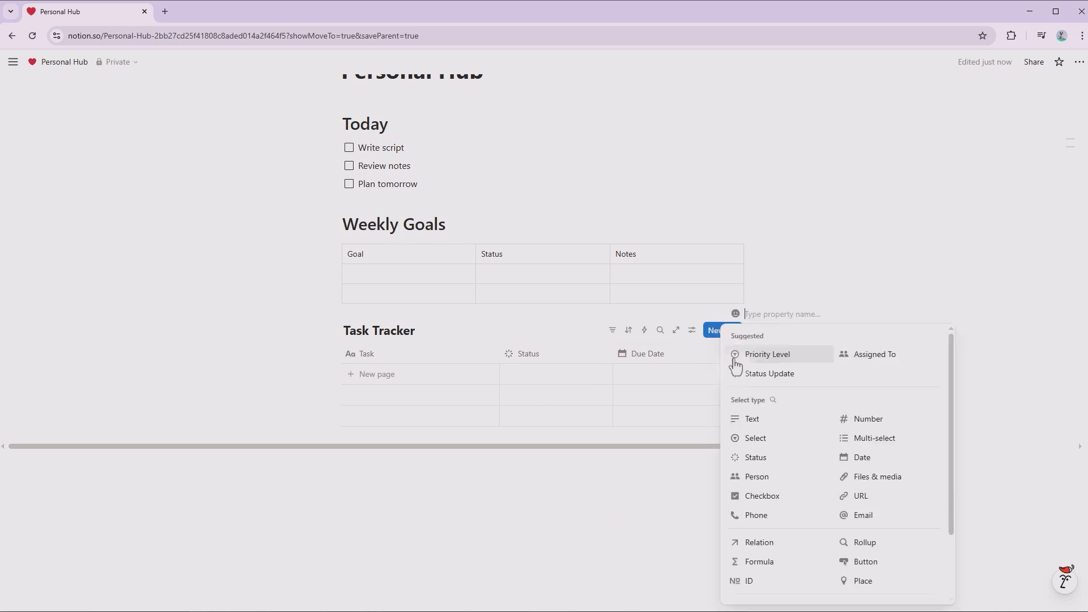
{"action": "left_click", "coordinate": [908, 439]}
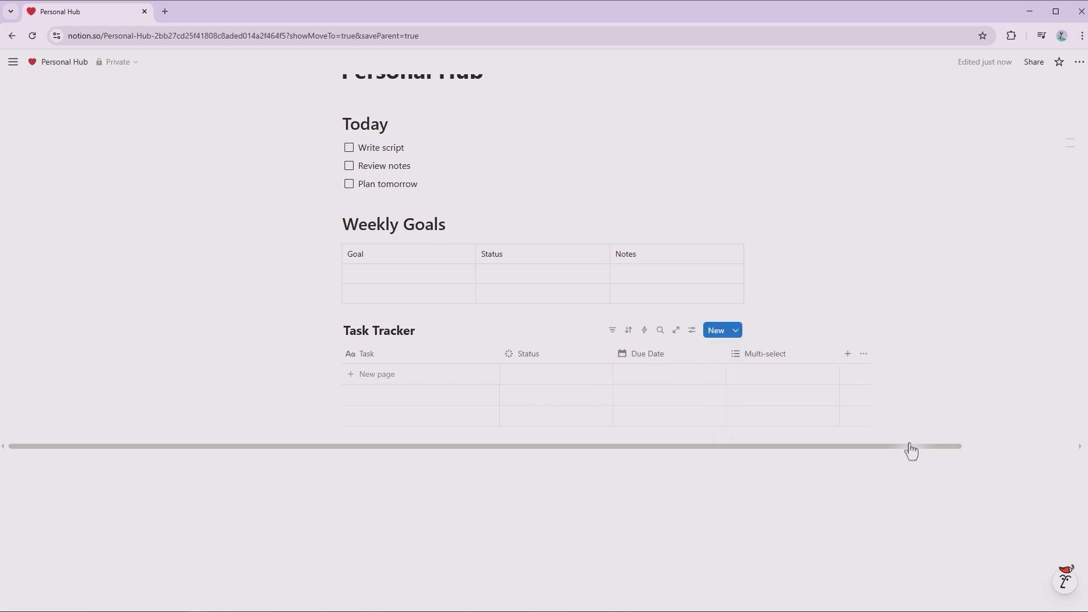
{"action": "left_click", "coordinate": [801, 359]}
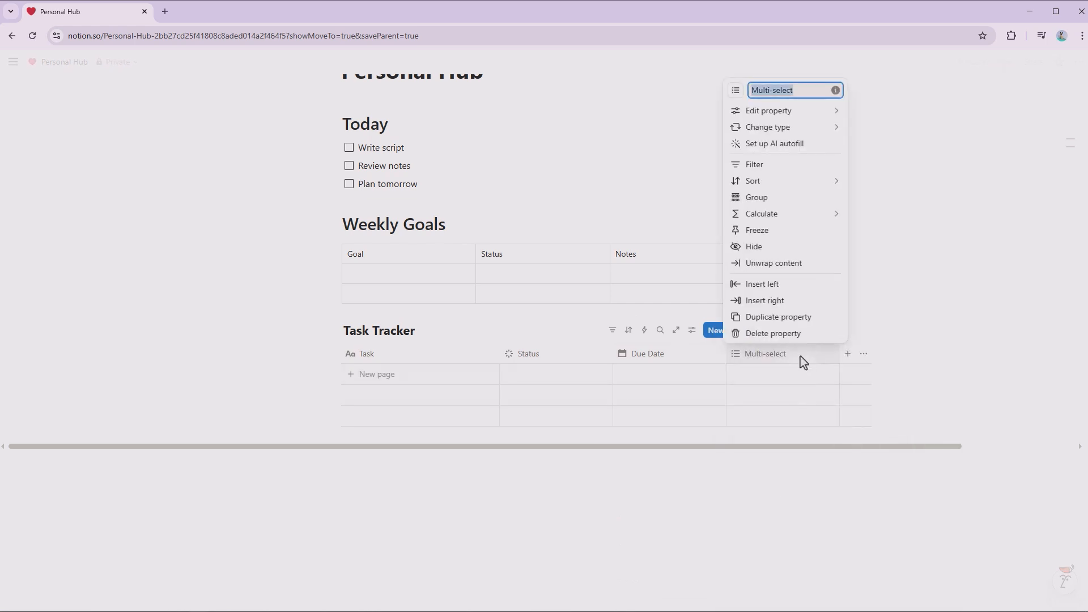
{"action": "type", "text": "Tags"}
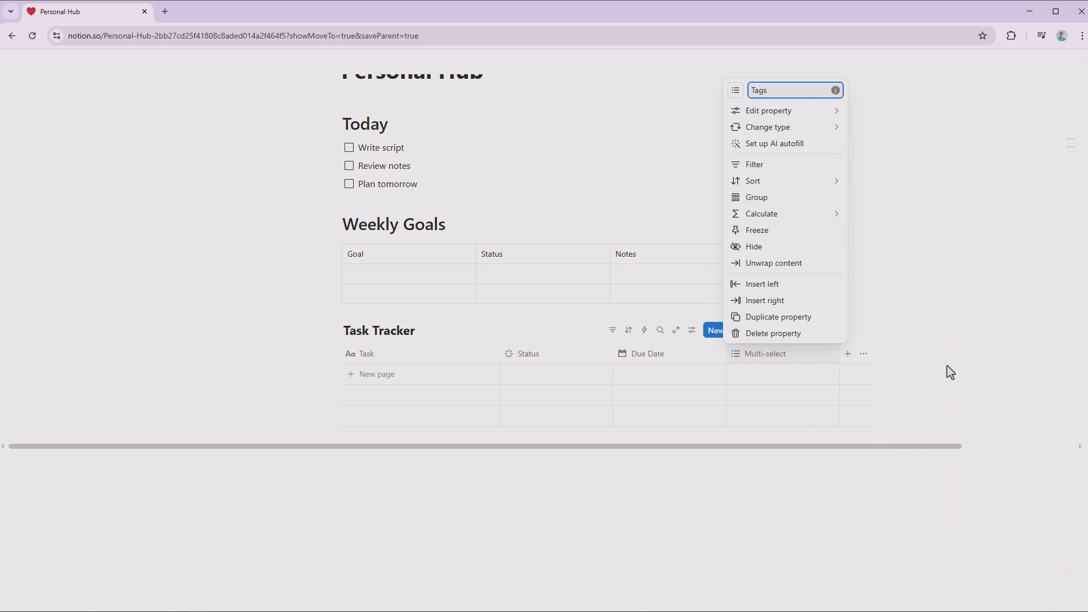
{"action": "key", "text": "Return"}
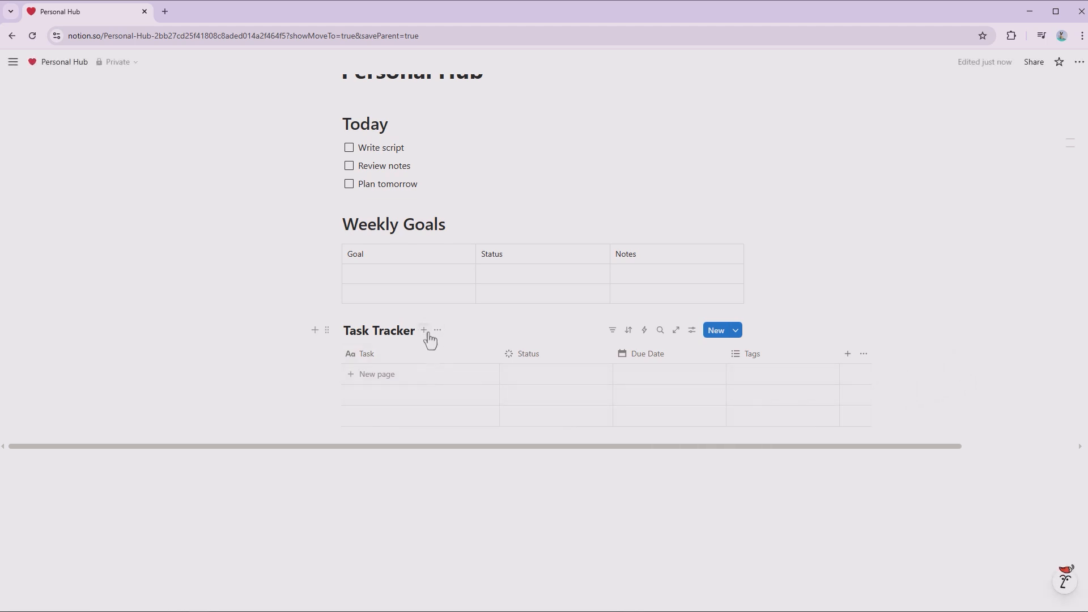
Step: Add a Board view and a Calendar view to the Task Tracker database with their default settings
{"action": "left_click", "coordinate": [425, 331]}
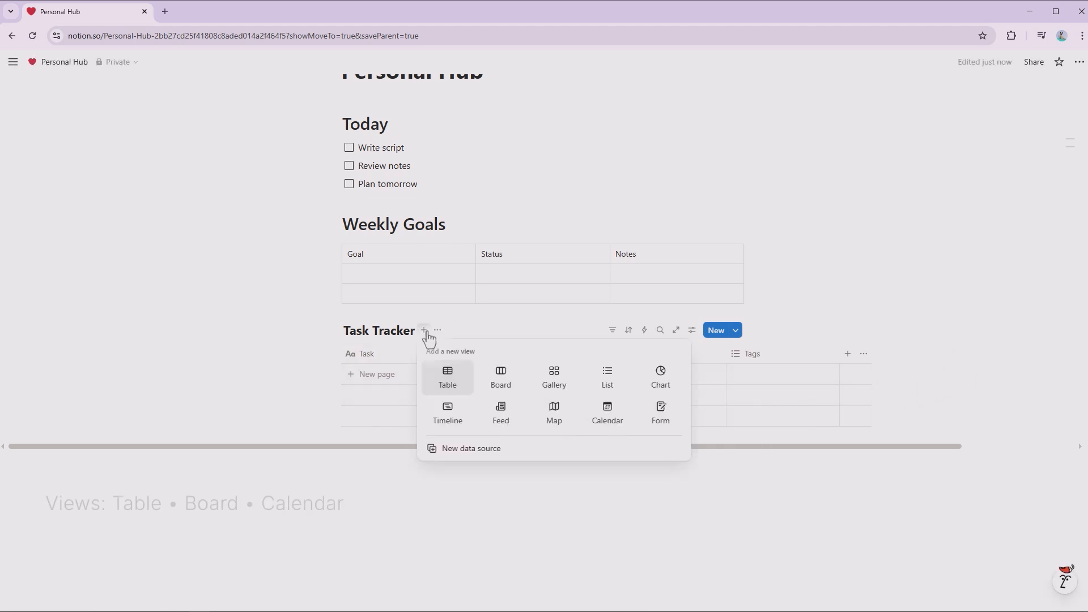
{"action": "left_click", "coordinate": [502, 397]}
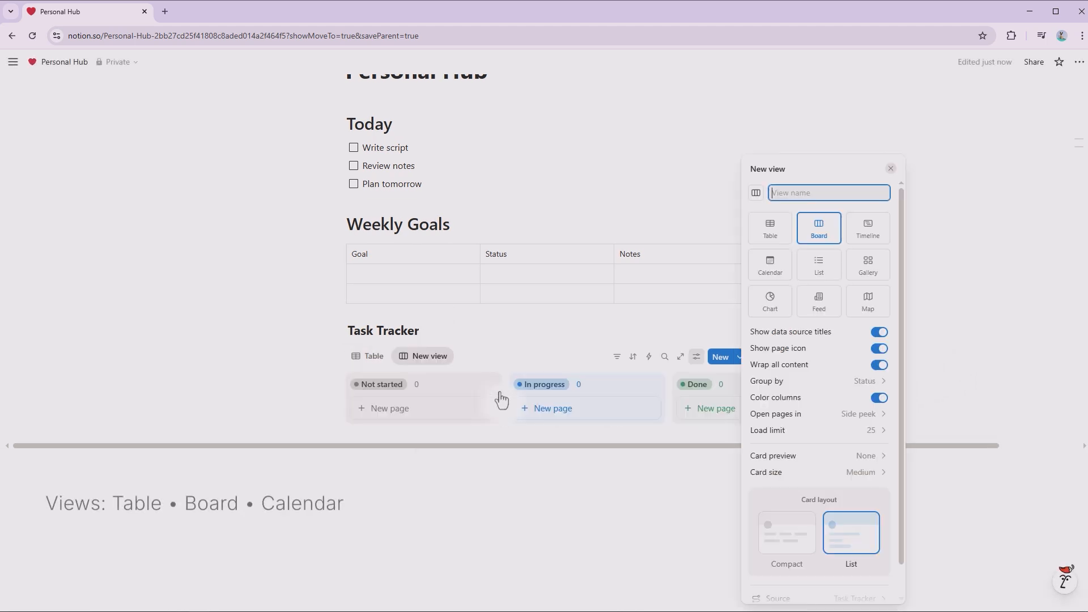
{"action": "left_click", "coordinate": [536, 336]}
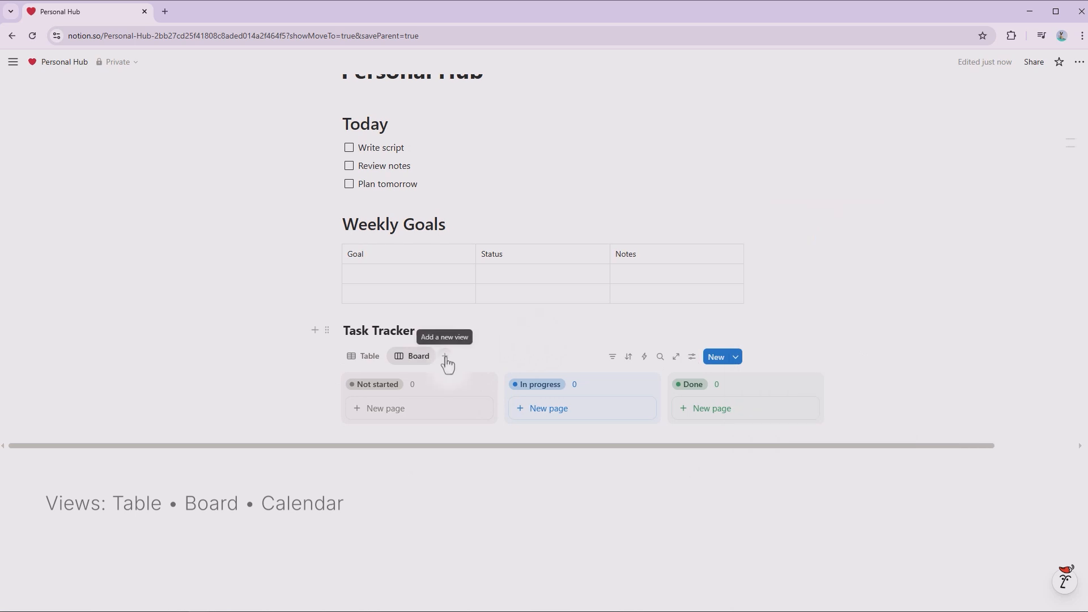
{"action": "left_click", "coordinate": [445, 357]}
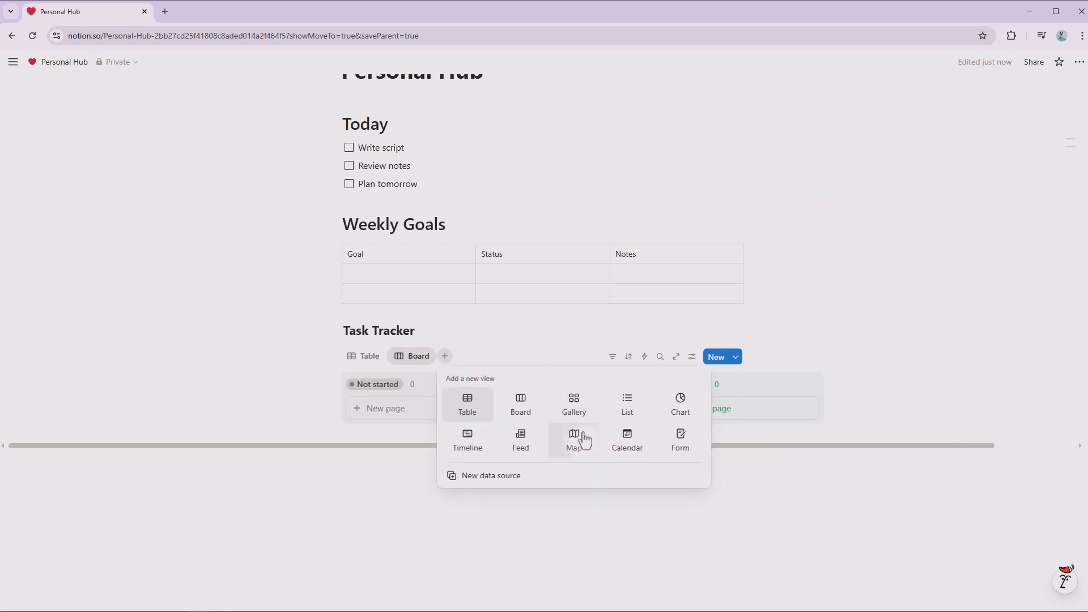
{"action": "left_click", "coordinate": [625, 452]}
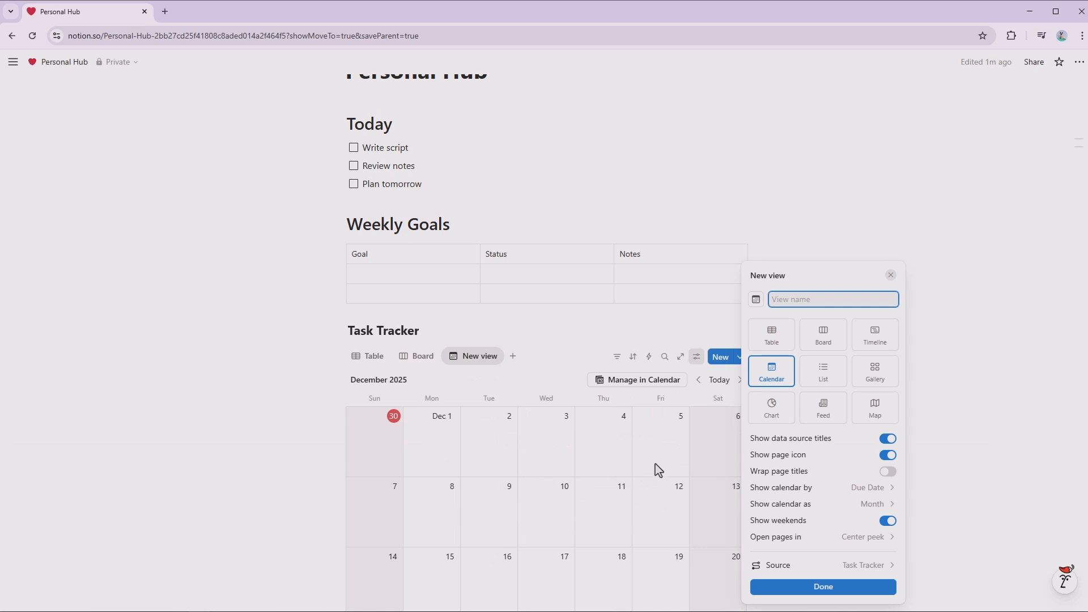
{"action": "left_click", "coordinate": [805, 589]}
{"action": "left_click", "coordinate": [888, 521]}
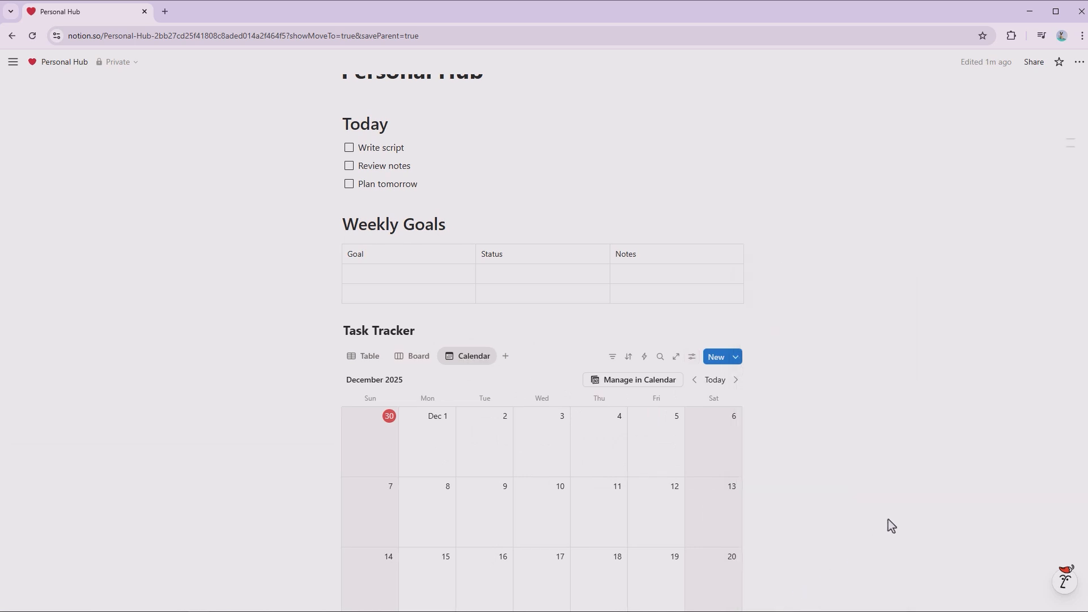
Step: Copy the link of the Personal Hub page and paste it as a mention below the Task Tracker calendar
{"action": "scroll", "coordinate": [889, 511], "scroll_direction": "down", "scroll_amount": 4}
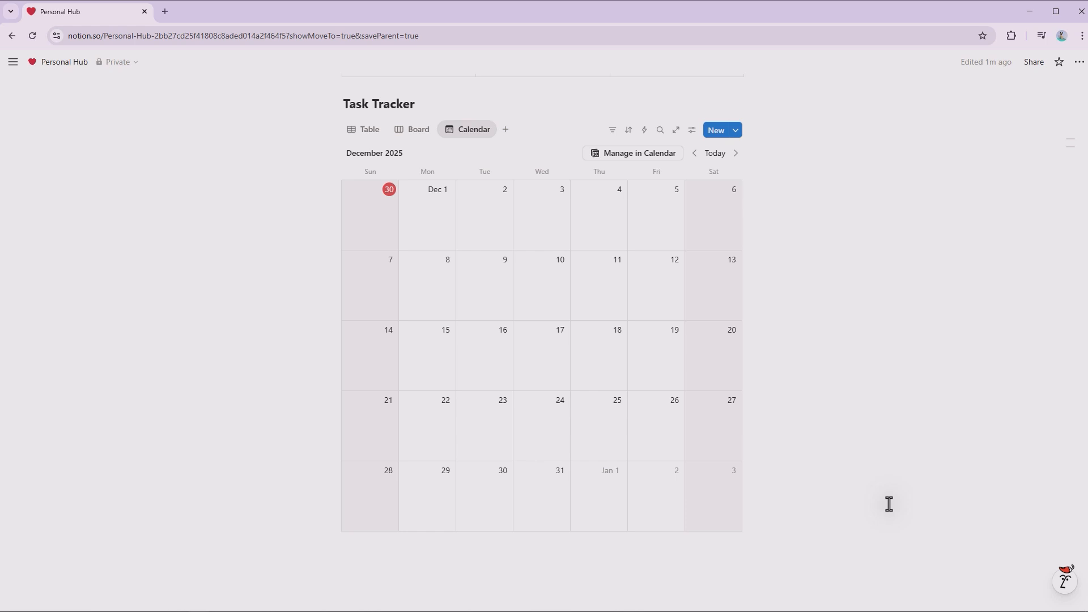
{"action": "left_click", "coordinate": [1080, 62]}
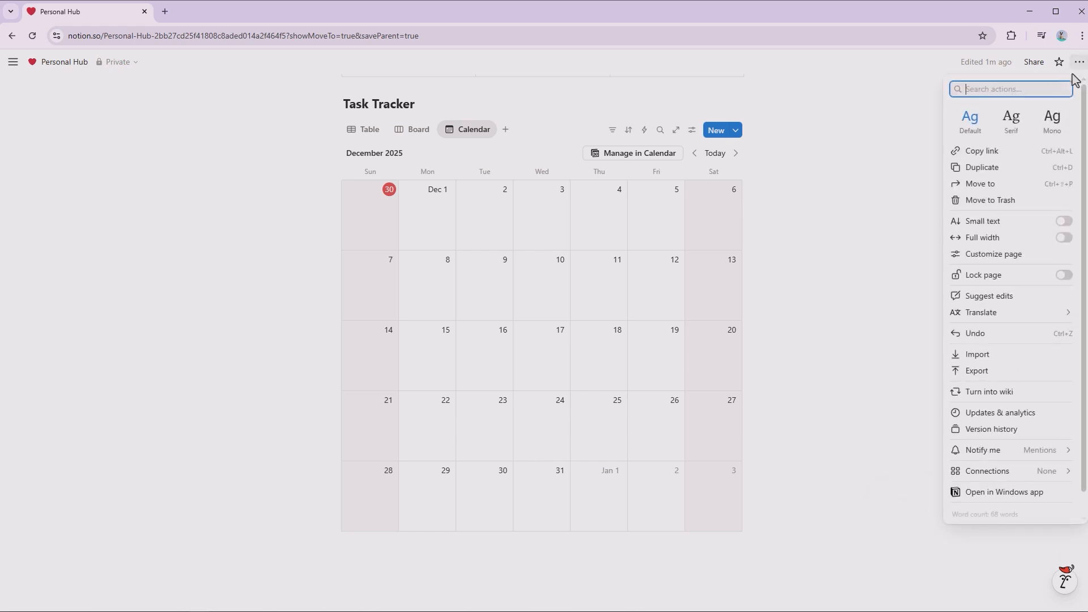
{"action": "left_click", "coordinate": [1008, 152]}
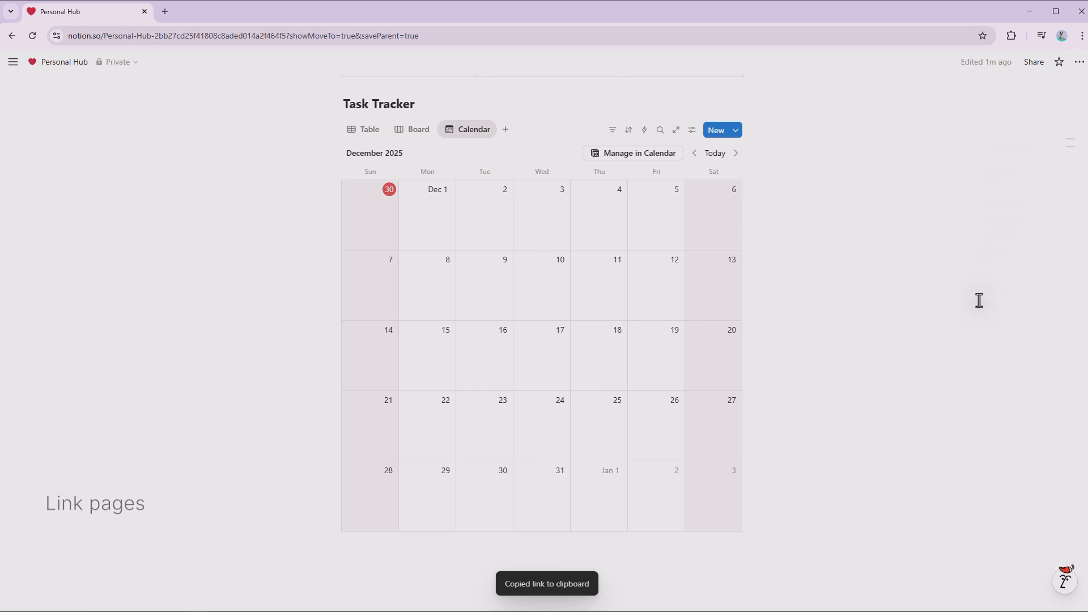
{"action": "scroll", "coordinate": [353, 554], "scroll_direction": "up", "scroll_amount": 2}
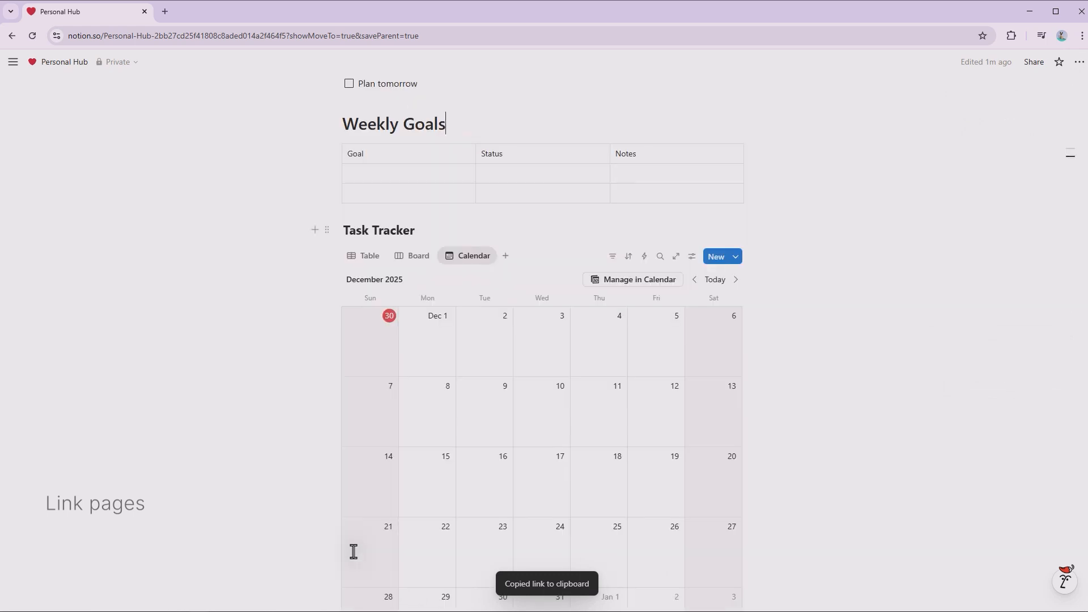
{"action": "scroll", "coordinate": [353, 554], "scroll_direction": "down", "scroll_amount": 3}
{"action": "left_click", "coordinate": [365, 518]}
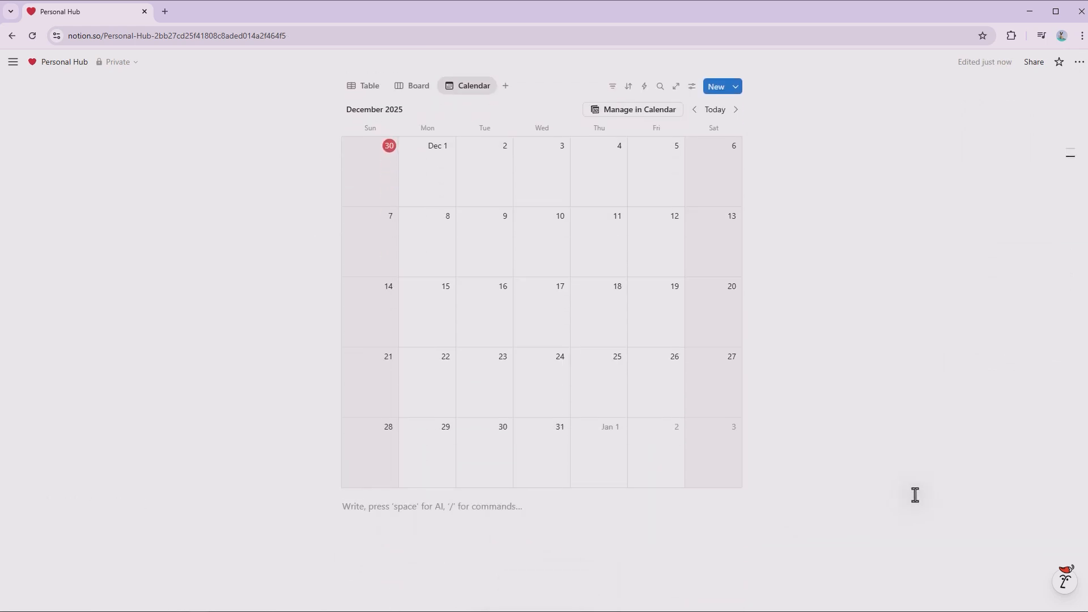
{"action": "key", "text": "ctrl+v"}
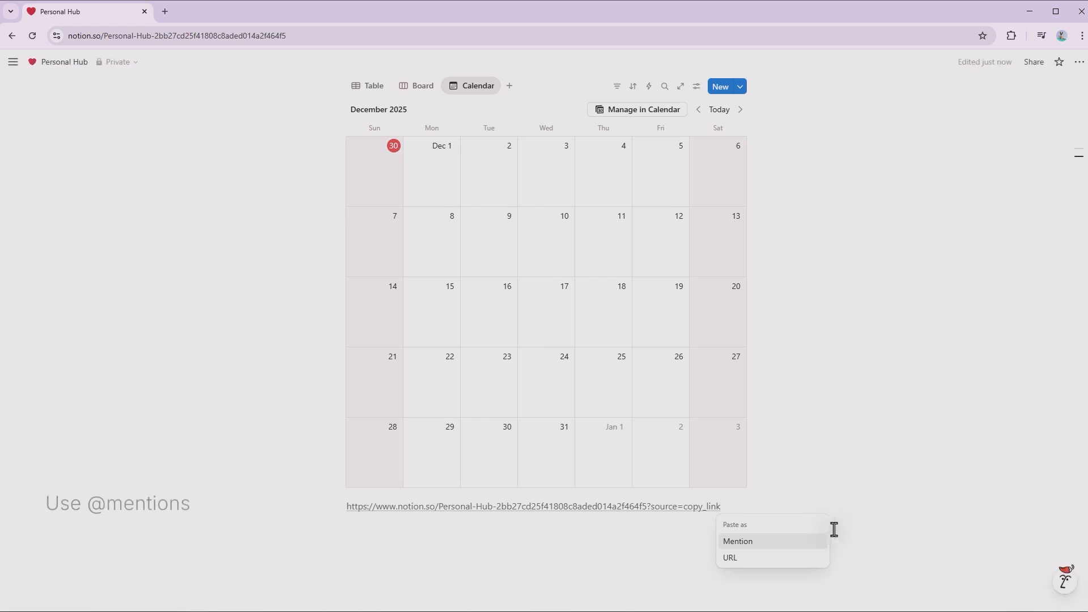
{"action": "left_click", "coordinate": [800, 550]}
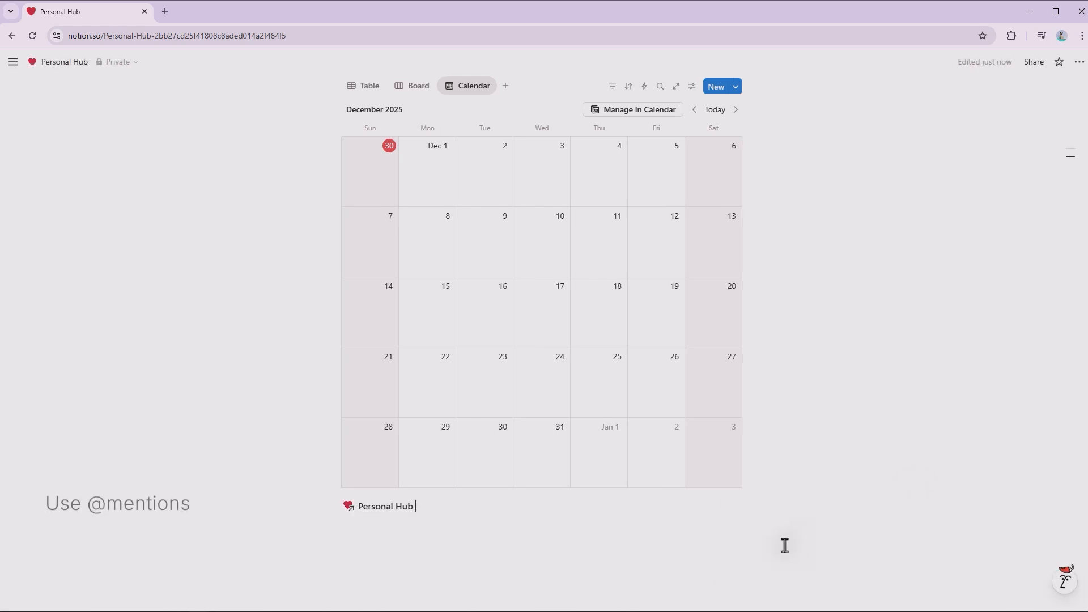
{"action": "mouse_move", "coordinate": [393, 517]}
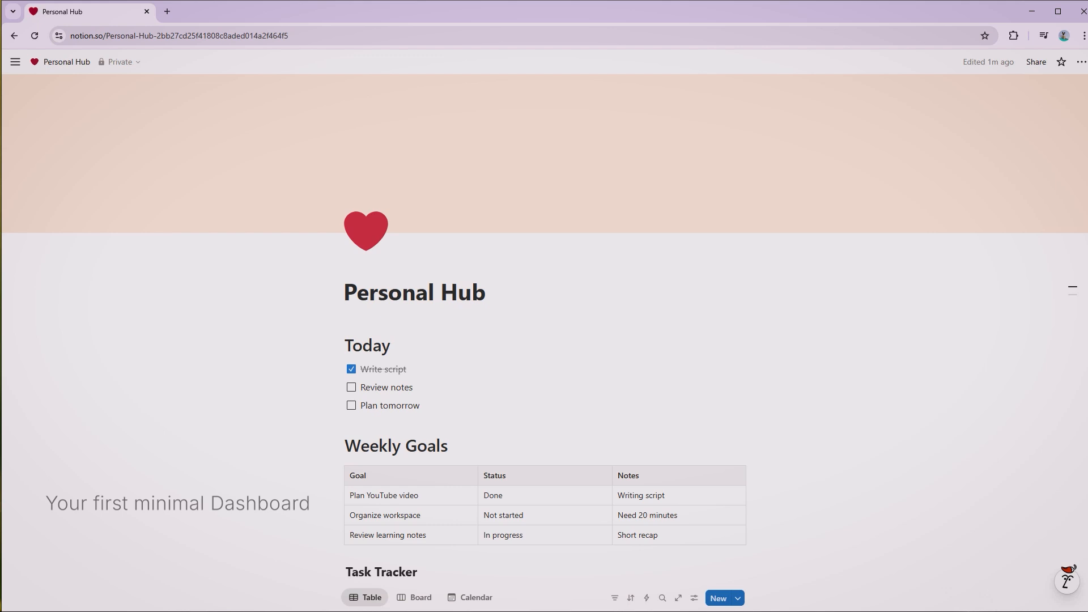
{"action": "middle_click", "coordinate": [962, 366]}
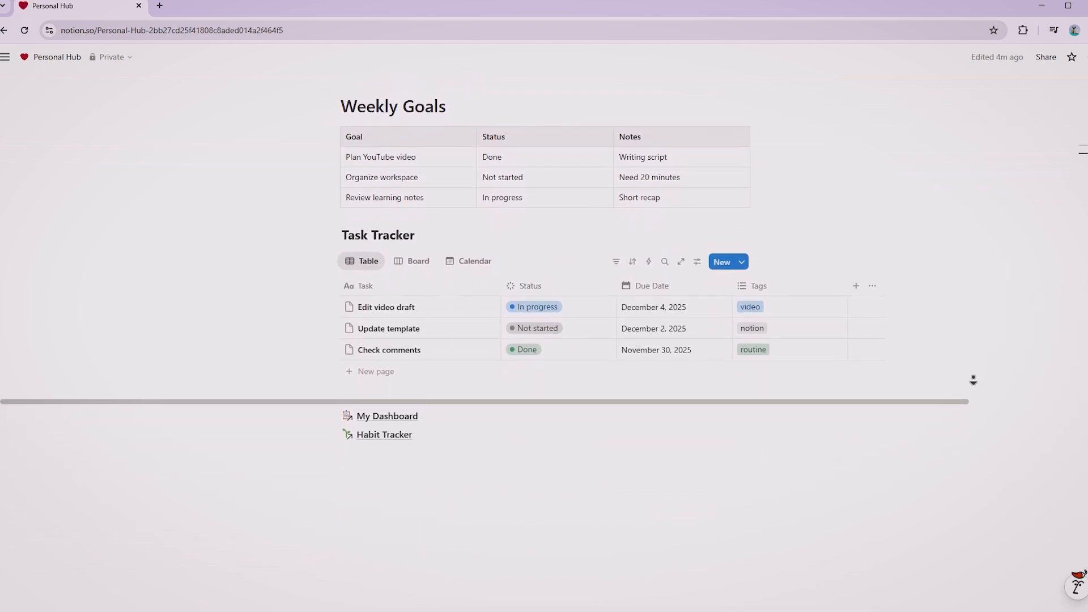
{"action": "middle_click", "coordinate": [973, 380]}
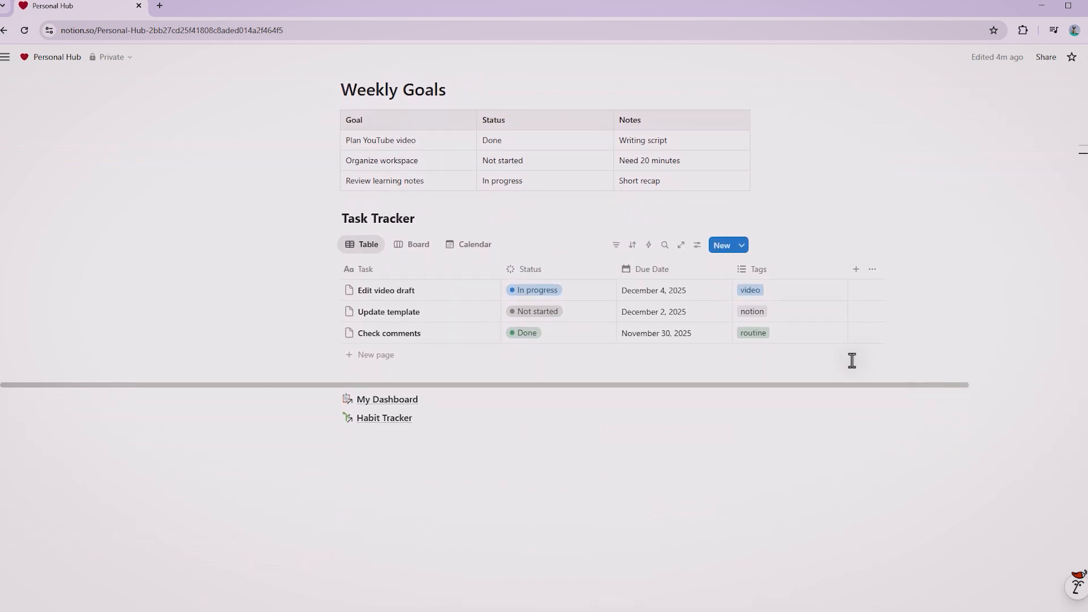
Step: Look through the Task Tracker database in its Board view and then its Calendar view
{"action": "left_click", "coordinate": [417, 249]}
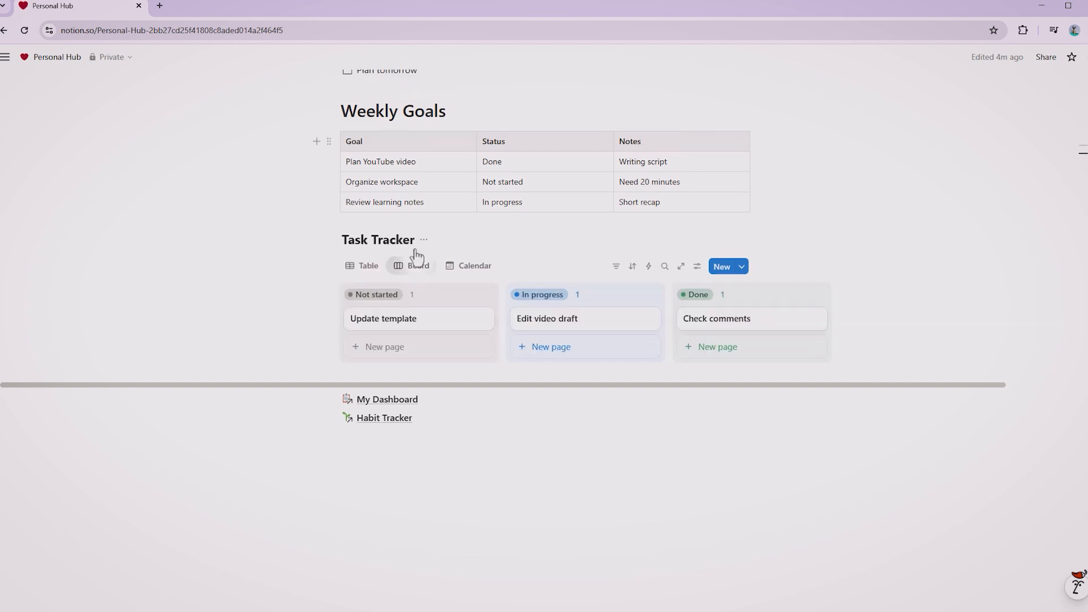
{"action": "left_click", "coordinate": [475, 275]}
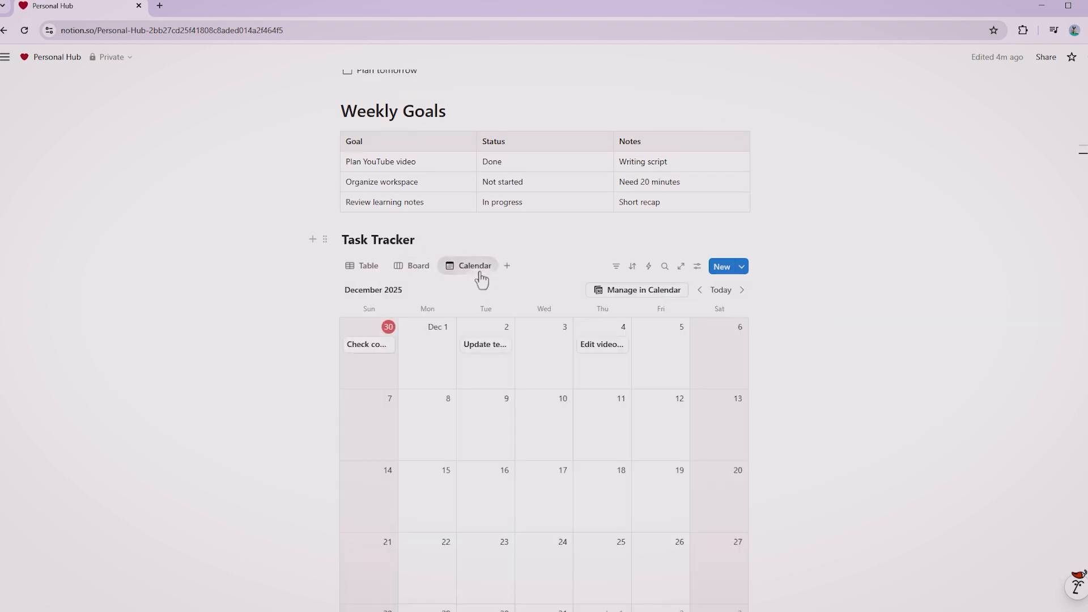
{"action": "middle_click", "coordinate": [826, 301]}
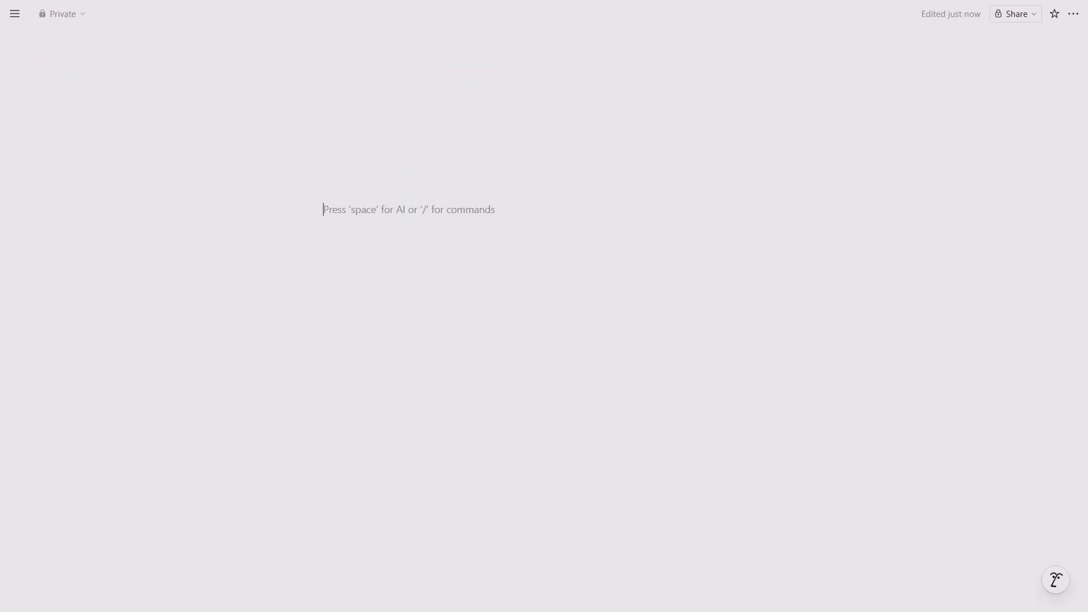
Step: Add two callouts to the blank page, reading "One page to start" and "Three daily tasks"
{"action": "type", "text": "/"}
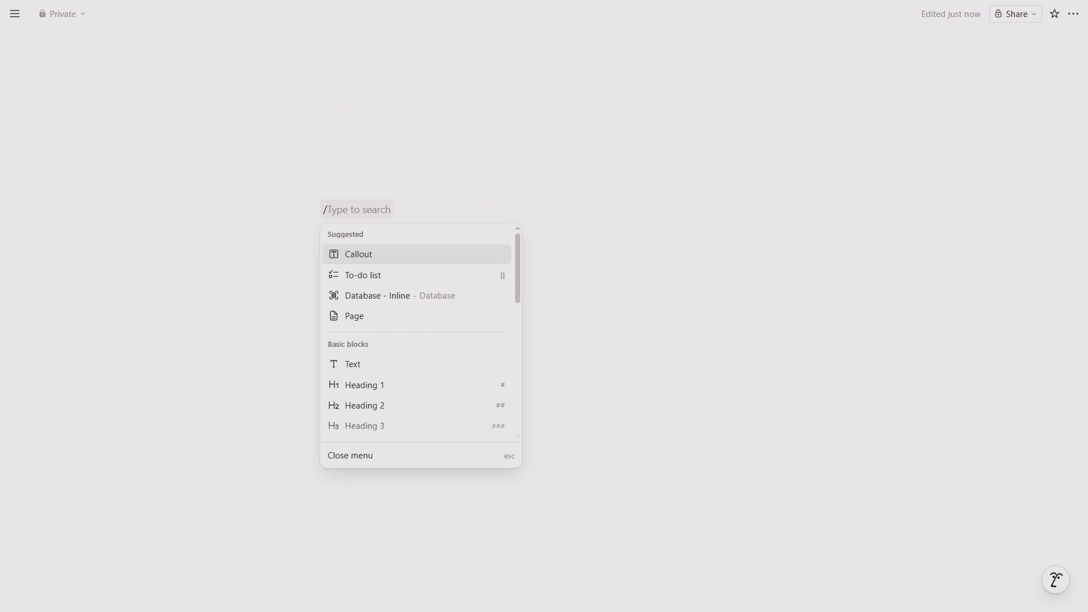
{"action": "key", "text": "BackSpace"}
{"action": "type", "text": "One page to sta"}
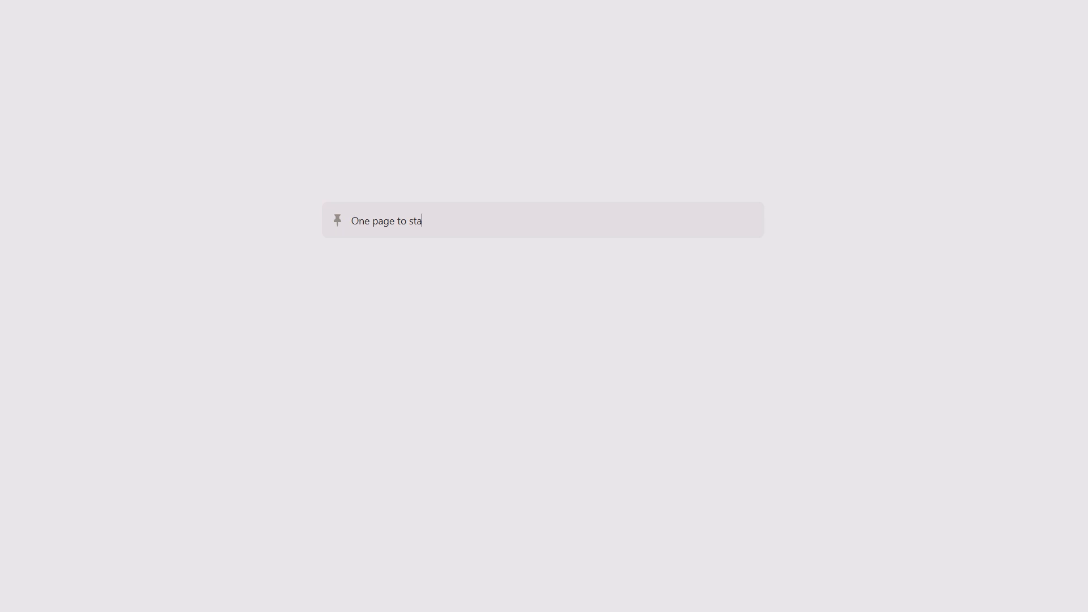
{"action": "type", "text": "rt"}
{"action": "key", "text": "Return"}
{"action": "type", "text": "/"}
{"action": "key", "text": "BackSpace"}
{"action": "type", "text": "Three daily tasks"}
{"action": "key", "text": "Return"}
Step: Add two more callouts below "Three daily tasks", reading "Link pages, don’t duplicate" and "Keep visuals minimal"
{"action": "type", "text": "/"}
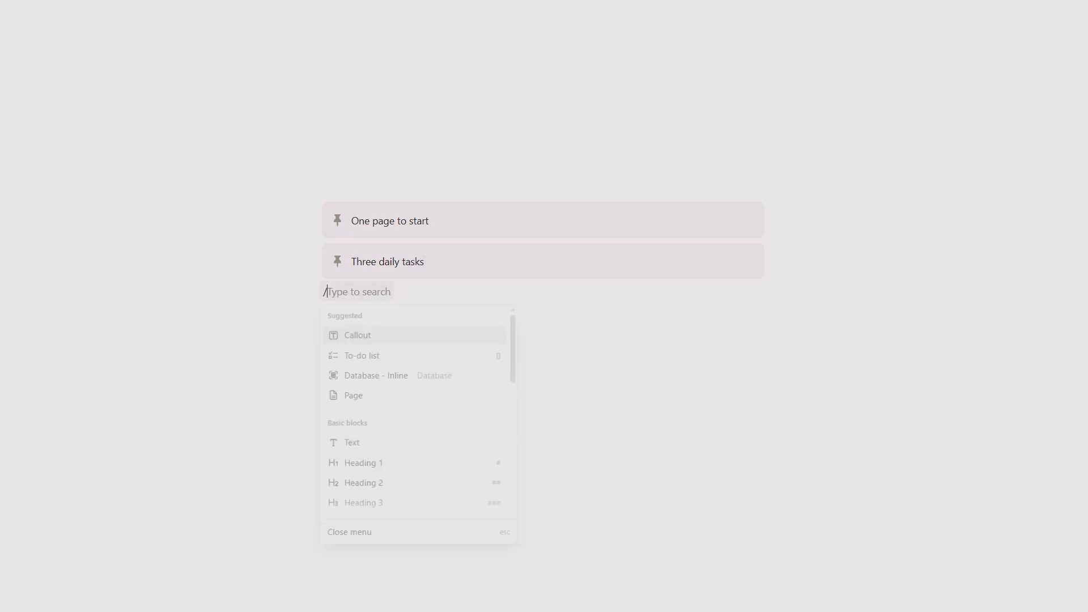
{"action": "key", "text": "BackSpace"}
{"action": "type", "text": "Link pages, don’t"}
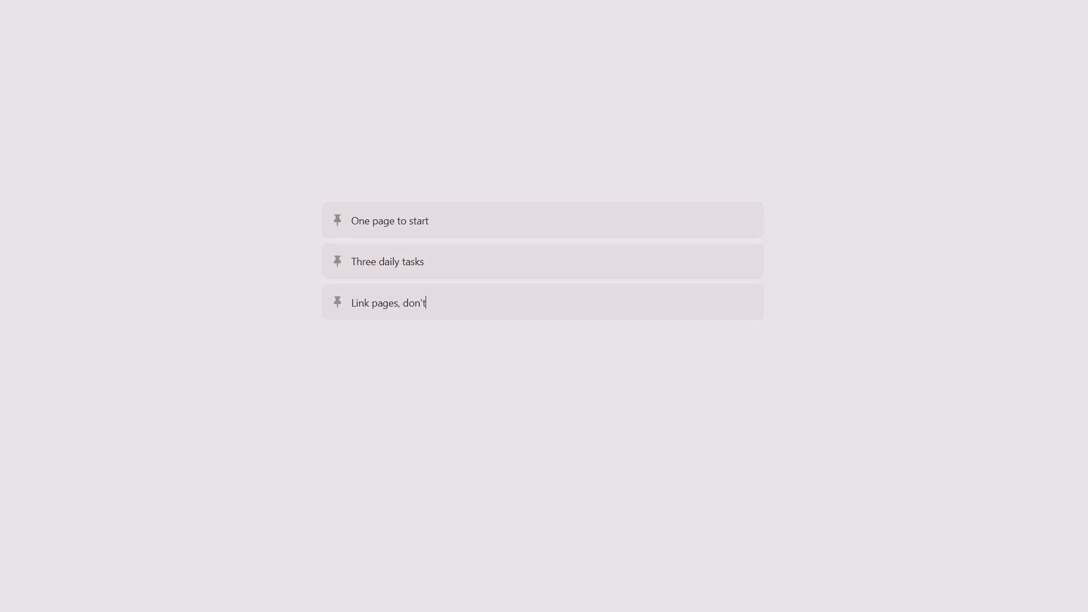
{"action": "type", "text": "ate"}
{"action": "key", "text": "Return"}
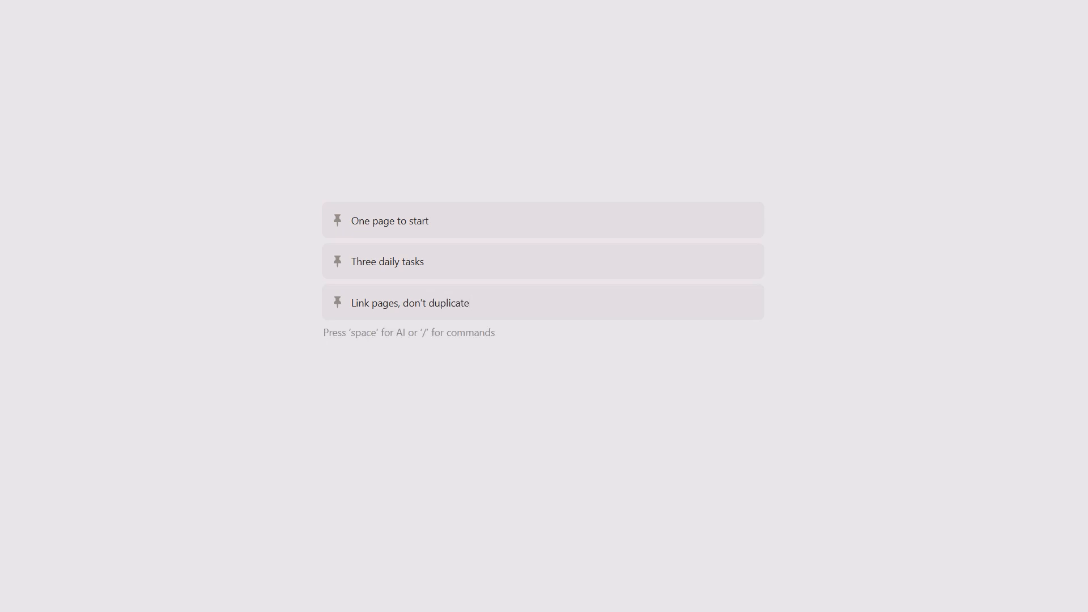
{"action": "type", "text": "/"}
{"action": "key", "text": "Return"}
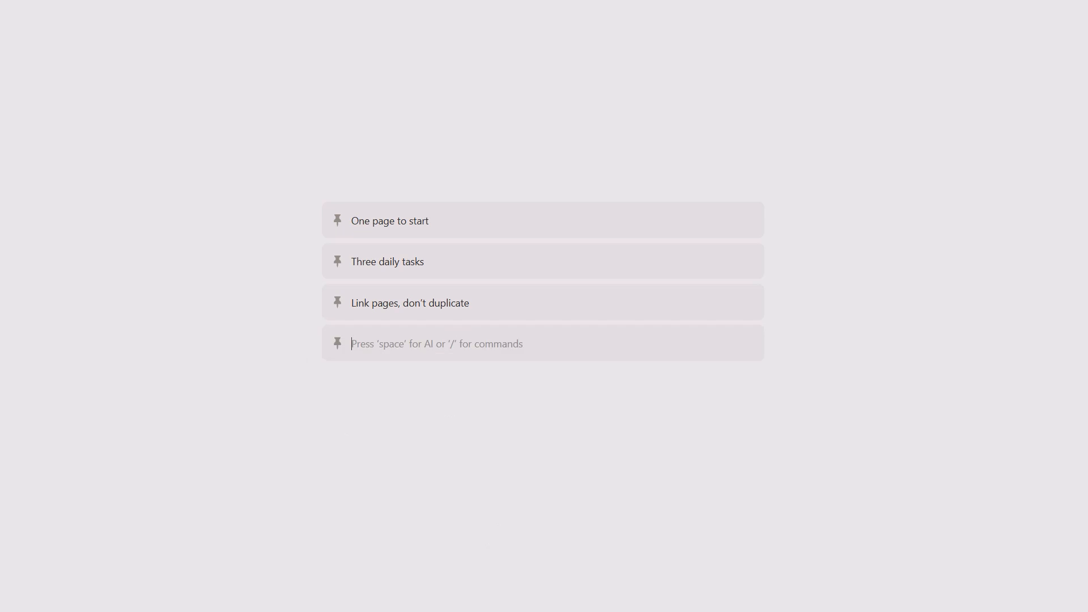
{"action": "type", "text": "Keep"}
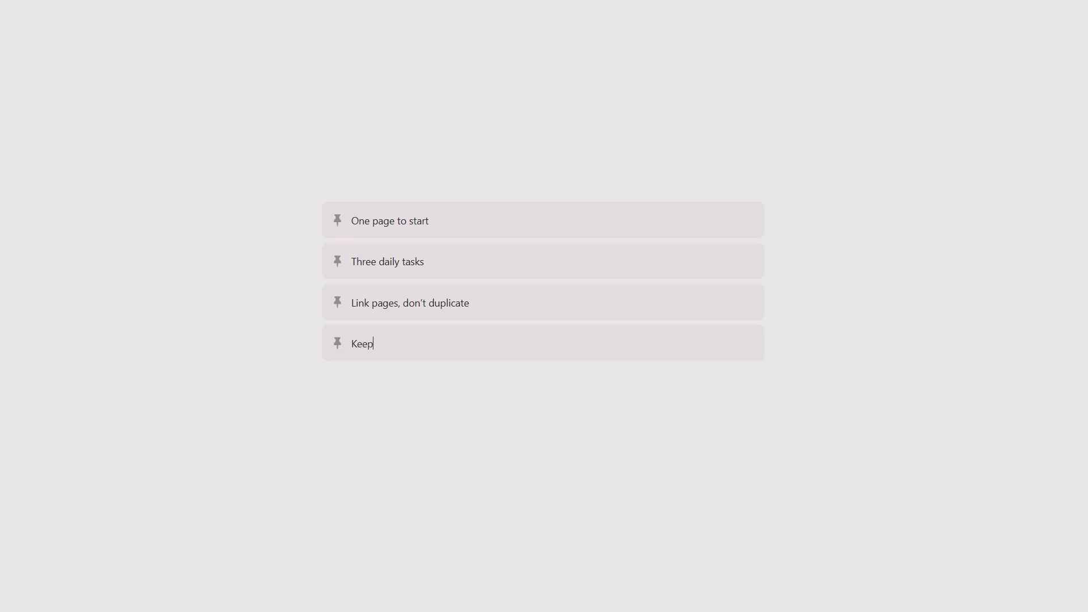
{"action": "type", "text": " visuals minimal"}
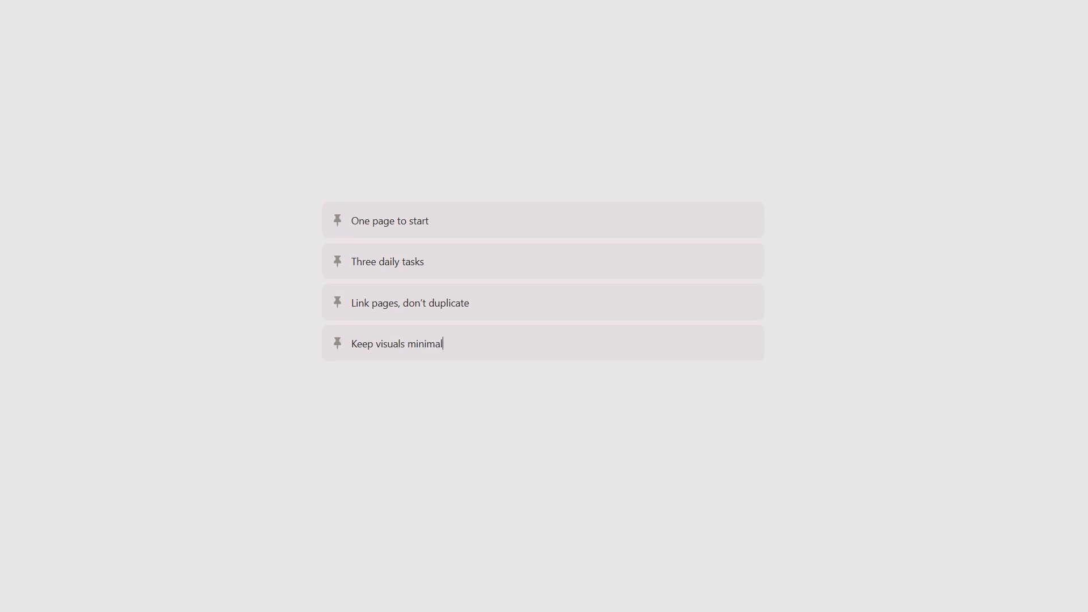